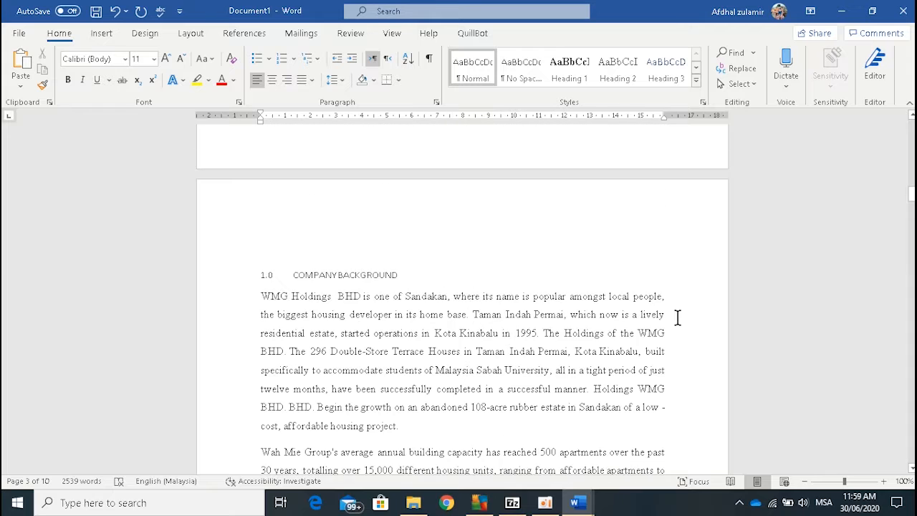
scroll(678, 318, "up", 4)
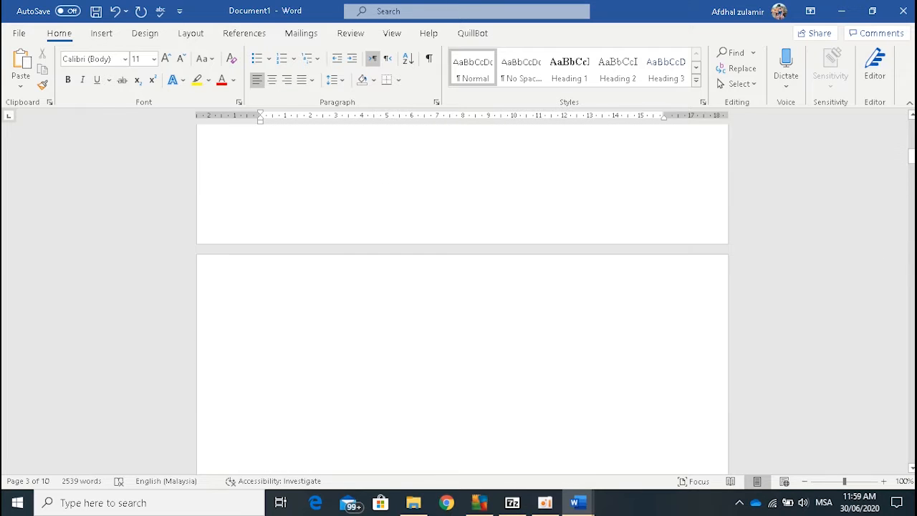
Step: Modify the Heading 1 style to use bold 12 pt Times New Roman in Automatic color, with automatic updating enabled
left_click_drag(911, 157, 910, 136)
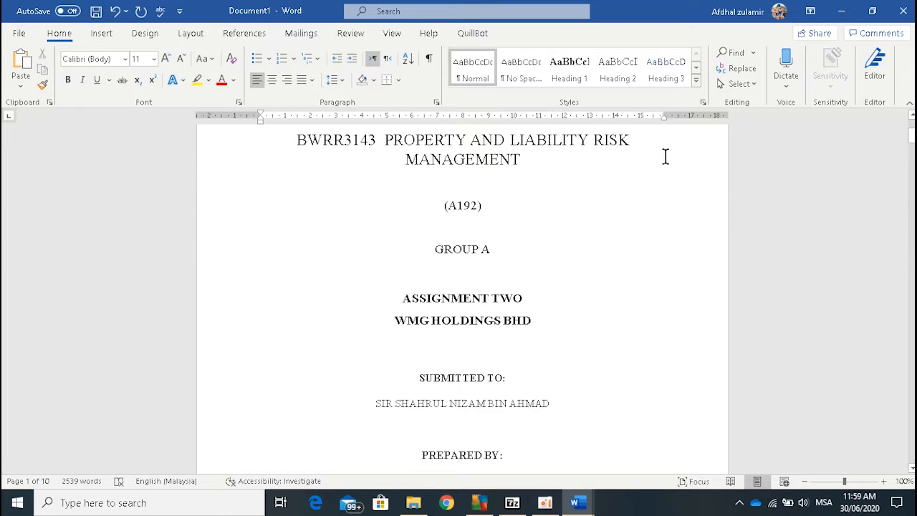
right_click(577, 78)
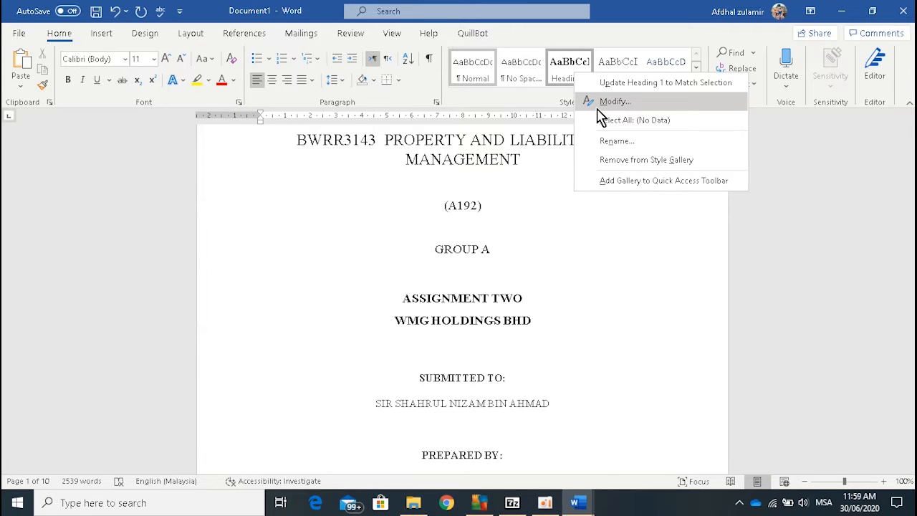
left_click(598, 106)
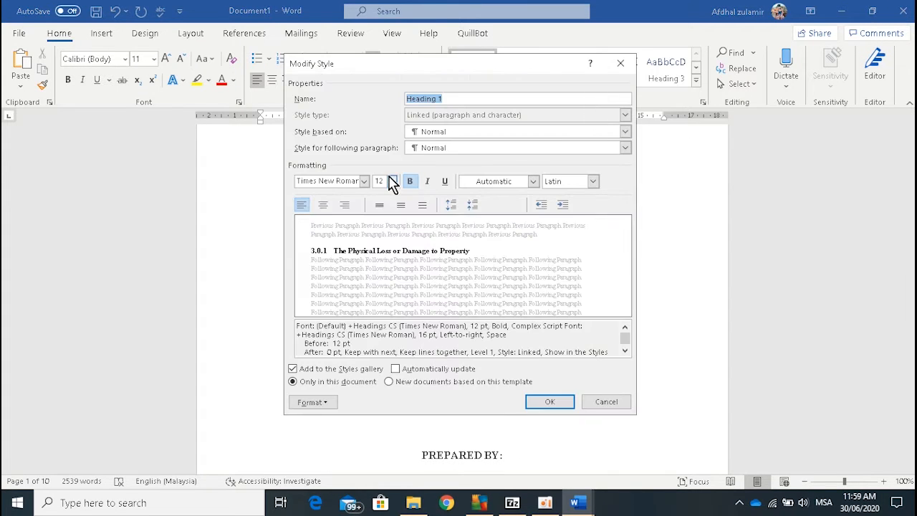
left_click(350, 179)
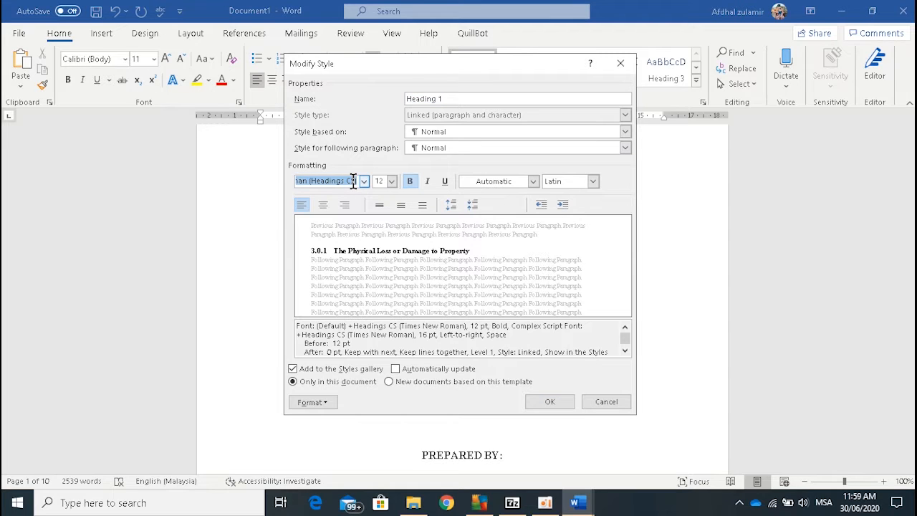
type("Times New Roman")
left_click(353, 181)
left_click(379, 184)
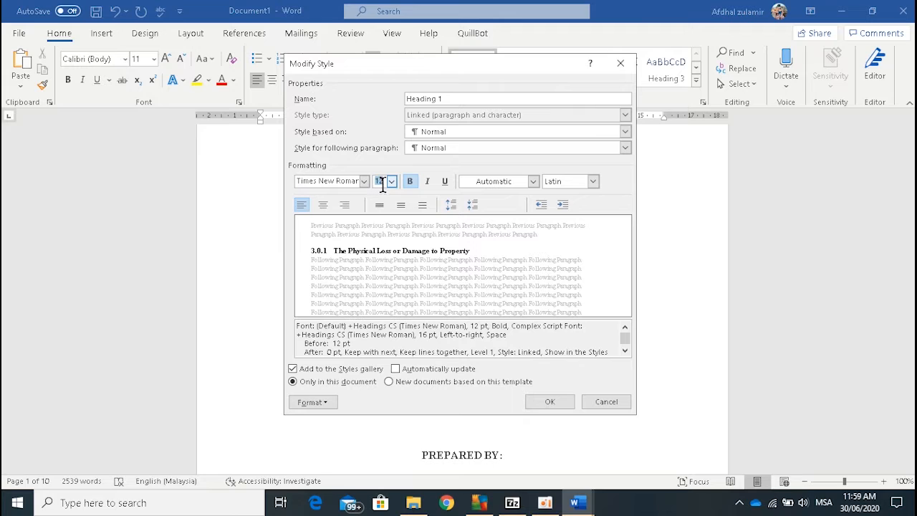
left_click(482, 188)
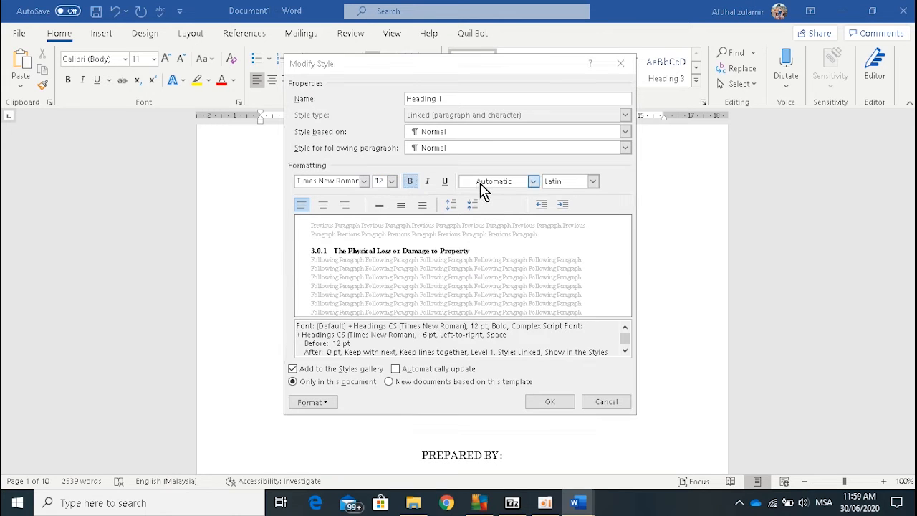
left_click(488, 201)
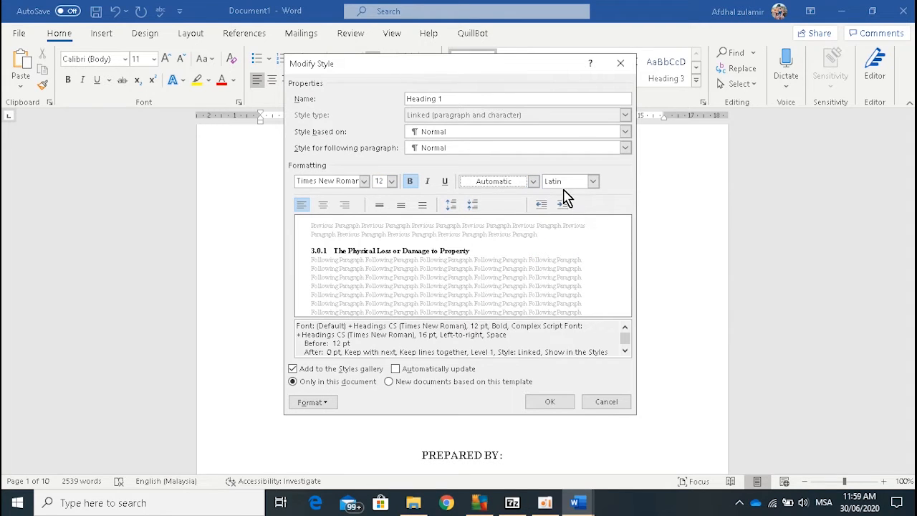
left_click(563, 401)
left_click(458, 371)
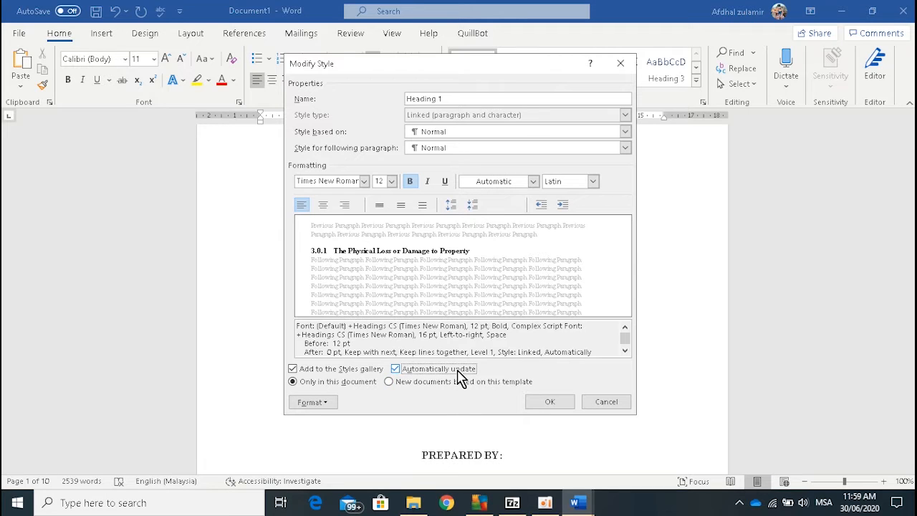
left_click(549, 401)
Step: Modify the Heading 2 style to use 12 pt Times New Roman with the Automatic font color
scroll(526, 390, "down", 10)
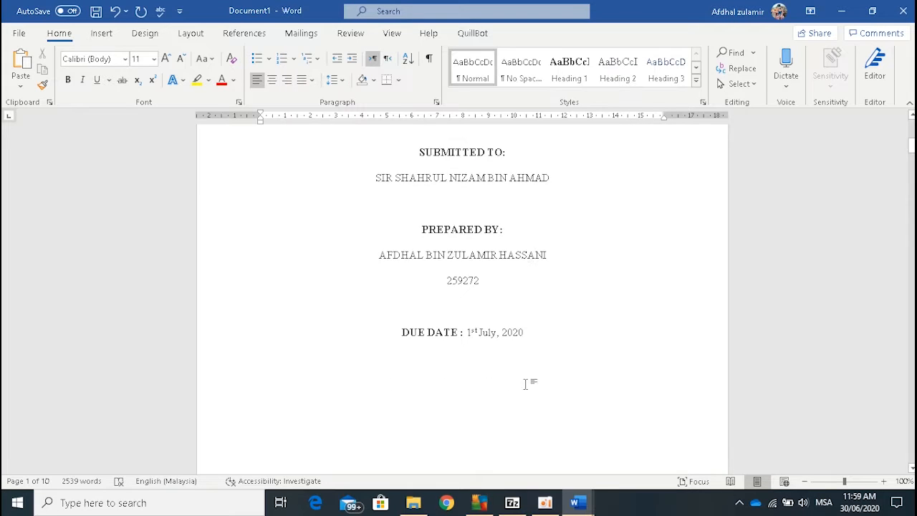
scroll(523, 376, "down", 8)
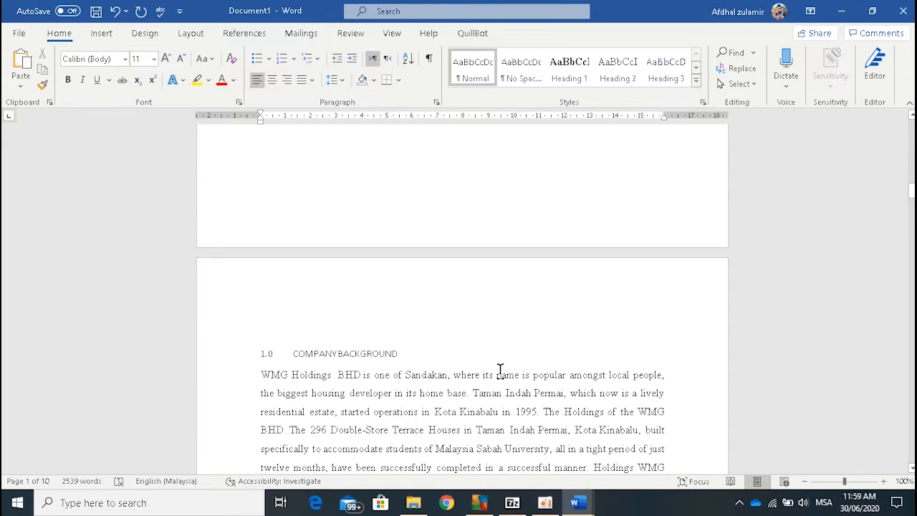
left_click(400, 353)
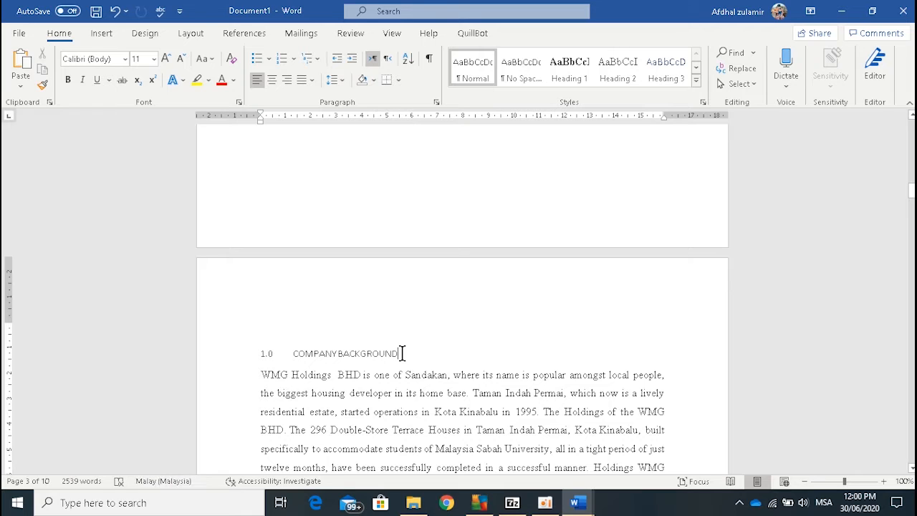
right_click(616, 78)
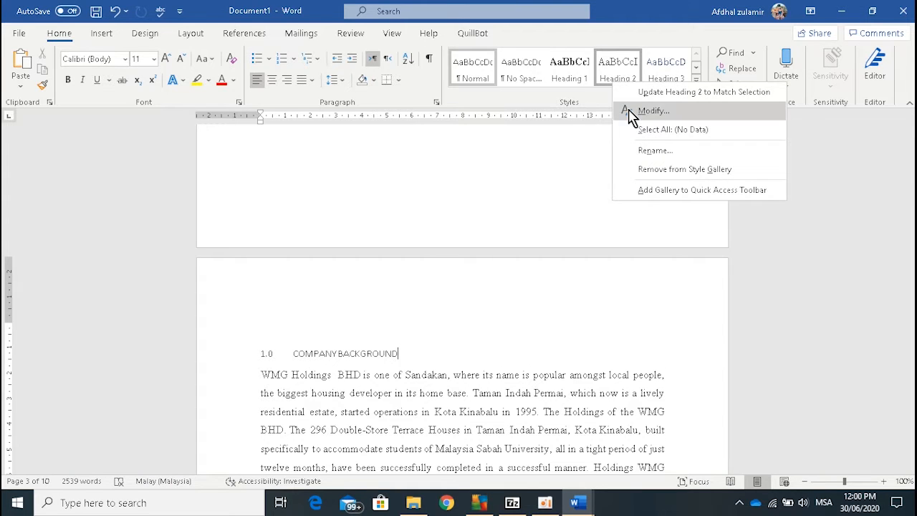
left_click(629, 112)
left_click(323, 181)
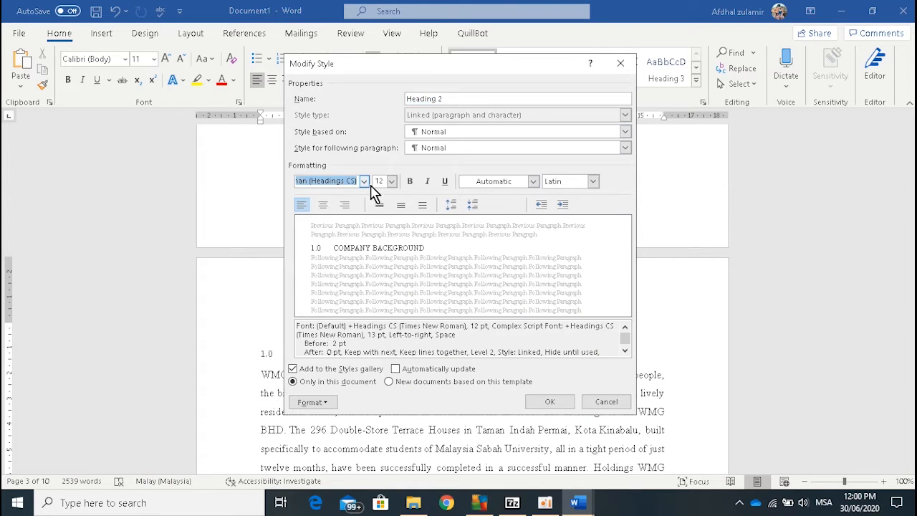
left_click(466, 184)
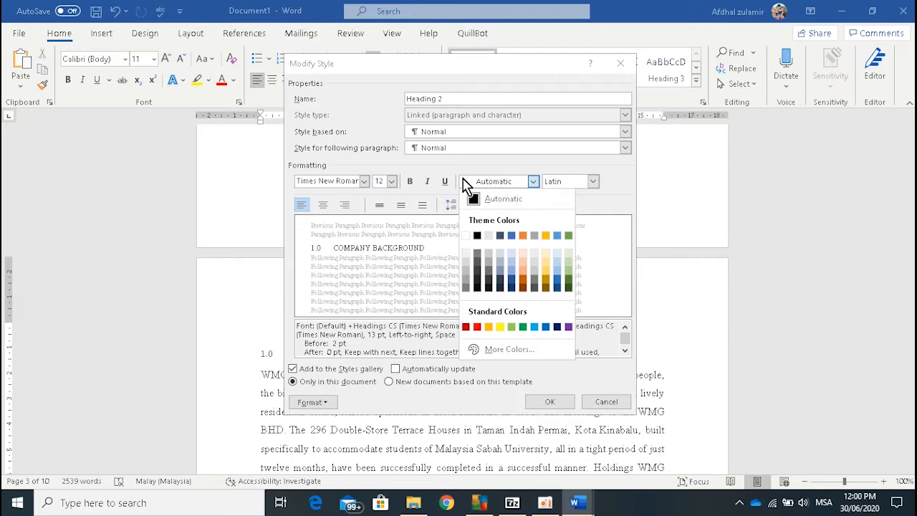
left_click(472, 202)
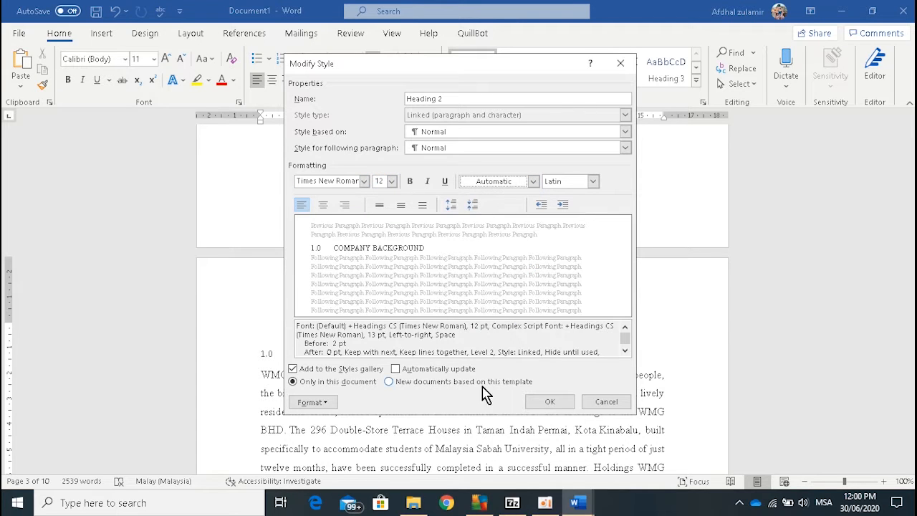
left_click(537, 402)
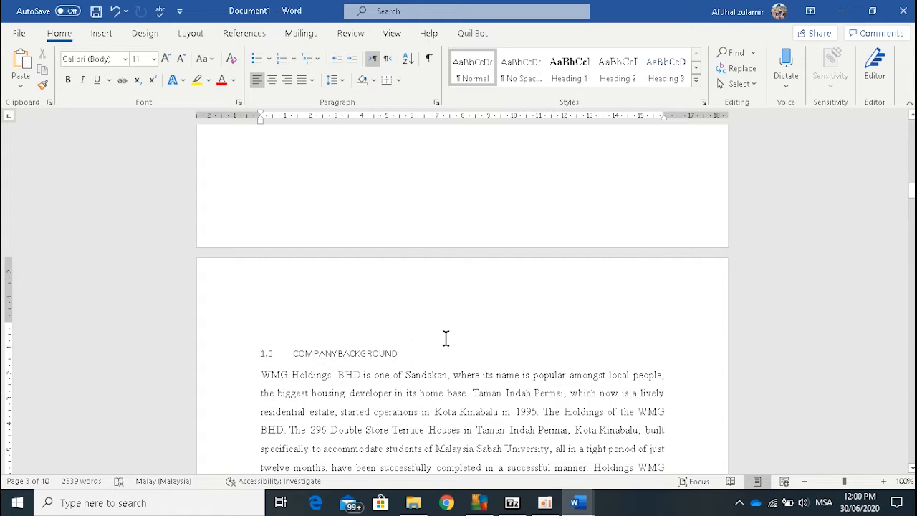
Step: Apply the Heading 1 style to the "COMPANY BACKGROUND" and "RISK ASSESSMENT OF COVID-19" headings
left_click(569, 83)
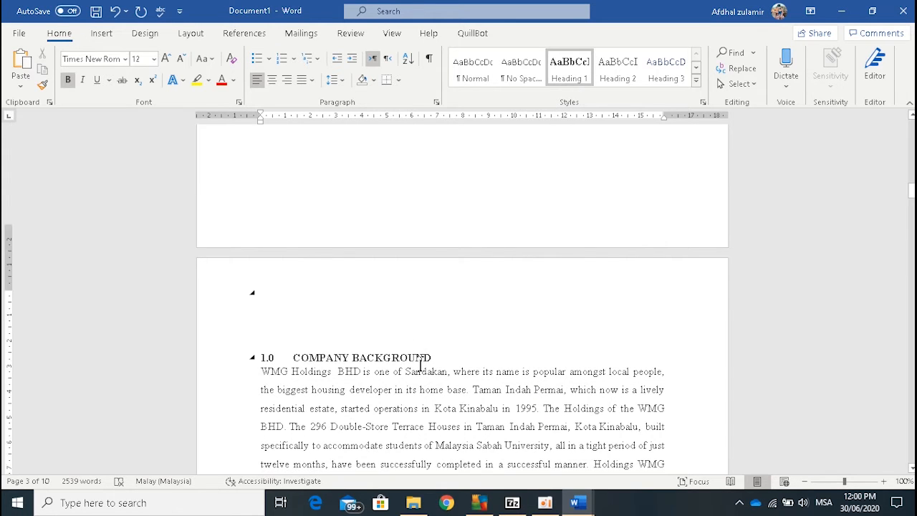
scroll(421, 365, "down", 15)
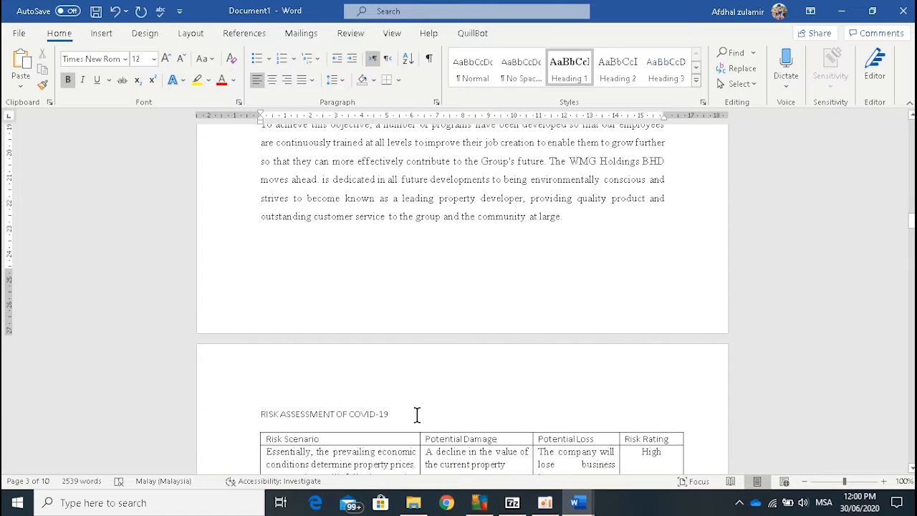
left_click(417, 413)
left_click(574, 78)
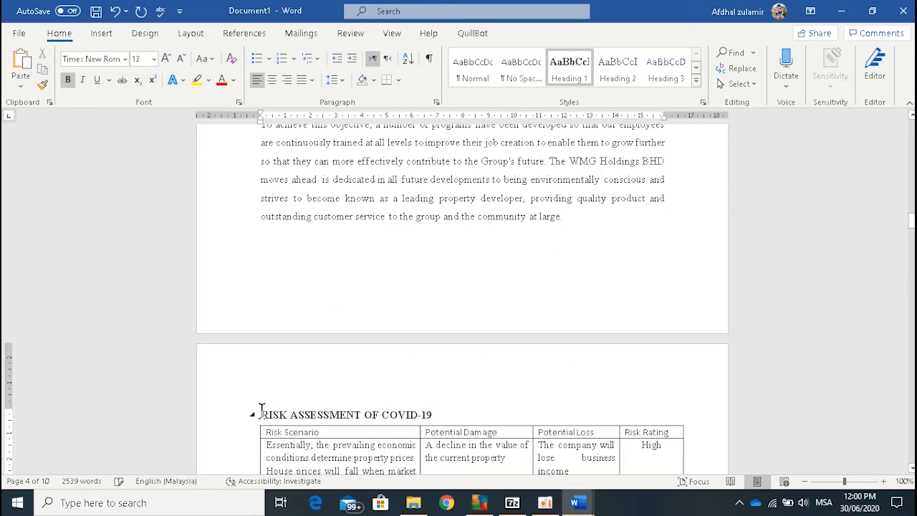
Step: Number the "RISK ASSESSMENT OF COVID-19" heading 2.0, with a tab space before its title
type("2.")
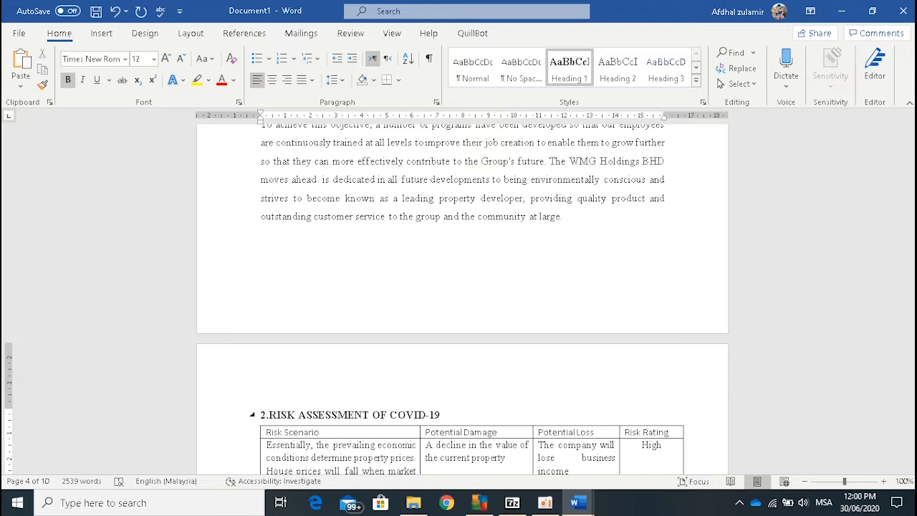
type("0")
key("Tab")
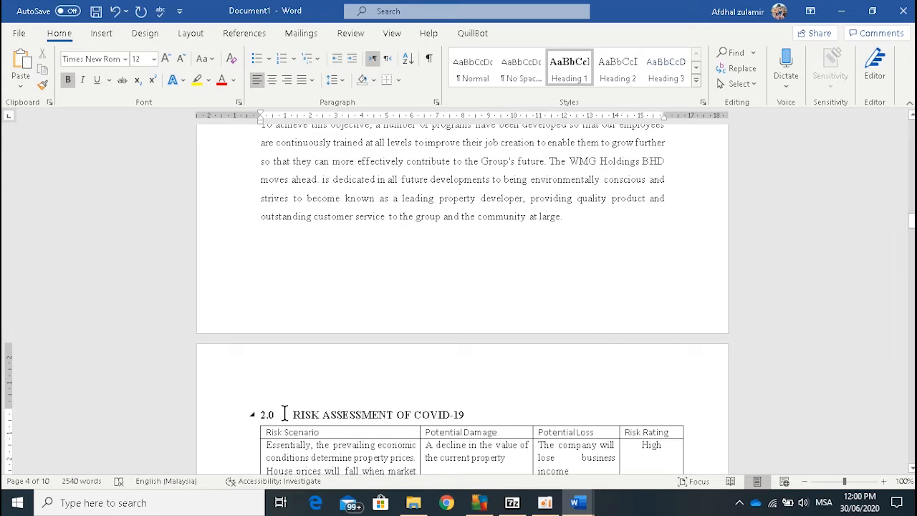
Step: Apply the Heading 1 style to "INSURANCE POLICIES" and number it 3.0, with a tab space before its title
scroll(318, 404, "down", 10)
scroll(318, 403, "down", 10)
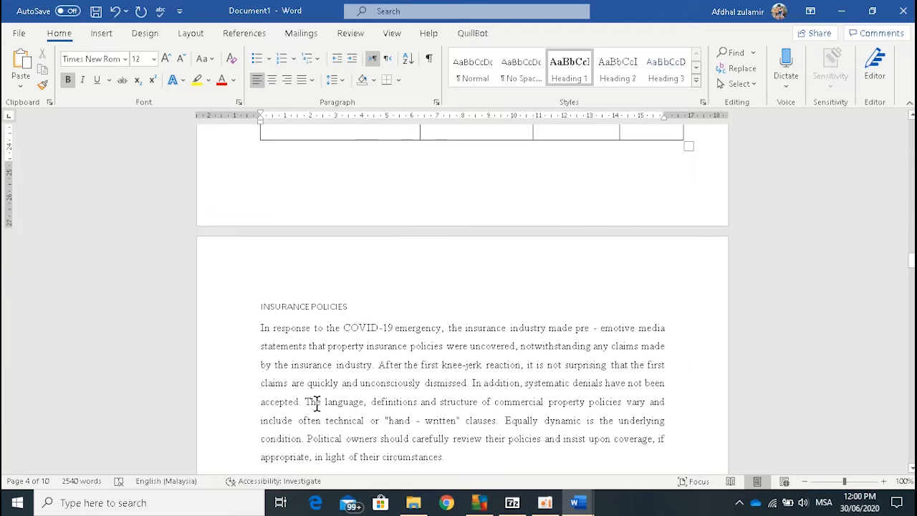
left_click(261, 306)
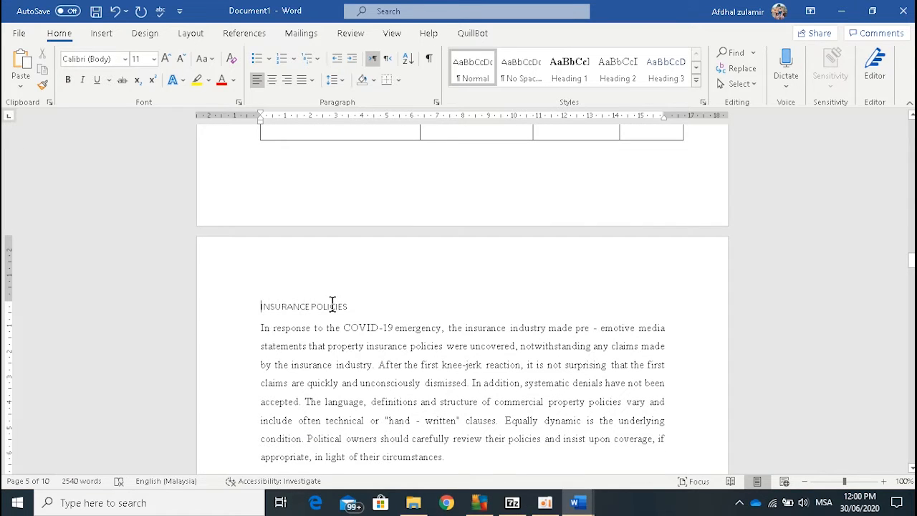
left_click(569, 82)
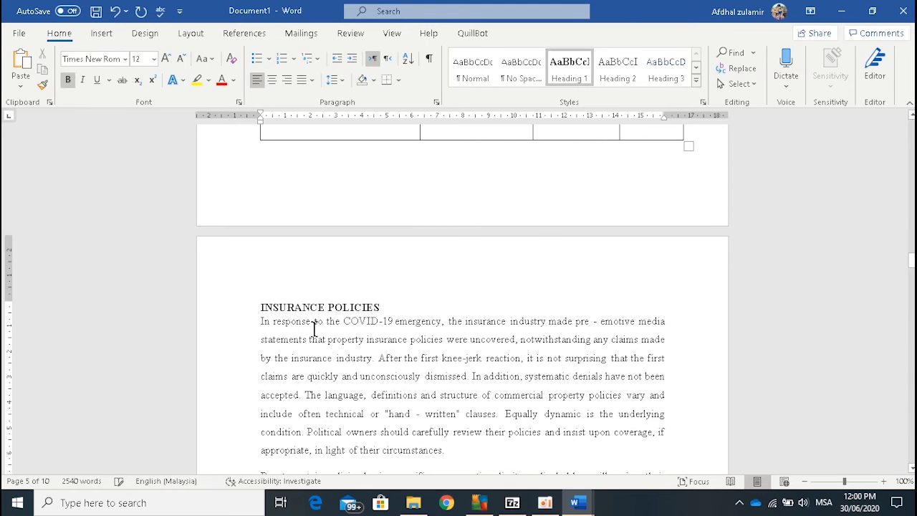
left_click(262, 307)
type("3.")
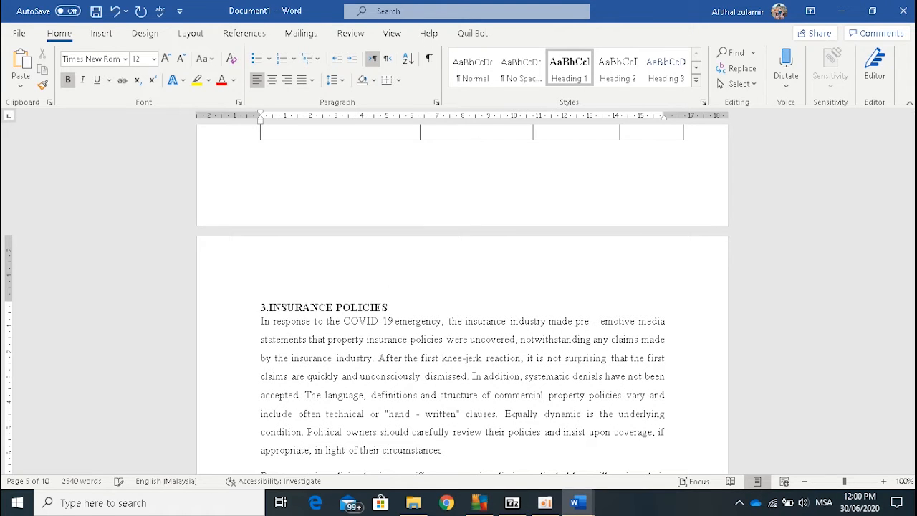
type("o")
key("BackSpace")
type("0")
key("Tab")
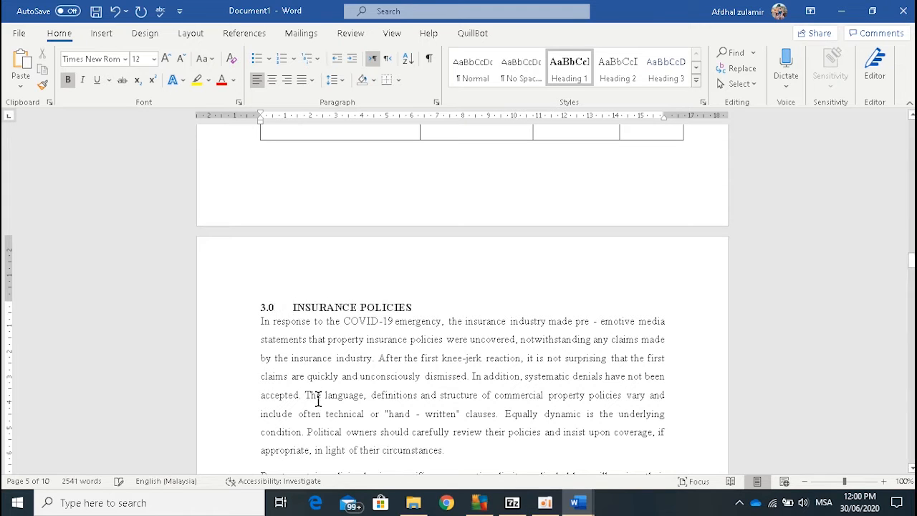
Step: Apply the Heading 2 style to subheadings 3.0.1 The Physical Loss or Damage to Property, 3.0.2 Civil Authority Coverage and 3.0.3 Exclusions
scroll(321, 369, "down", 5)
scroll(322, 369, "up", 1)
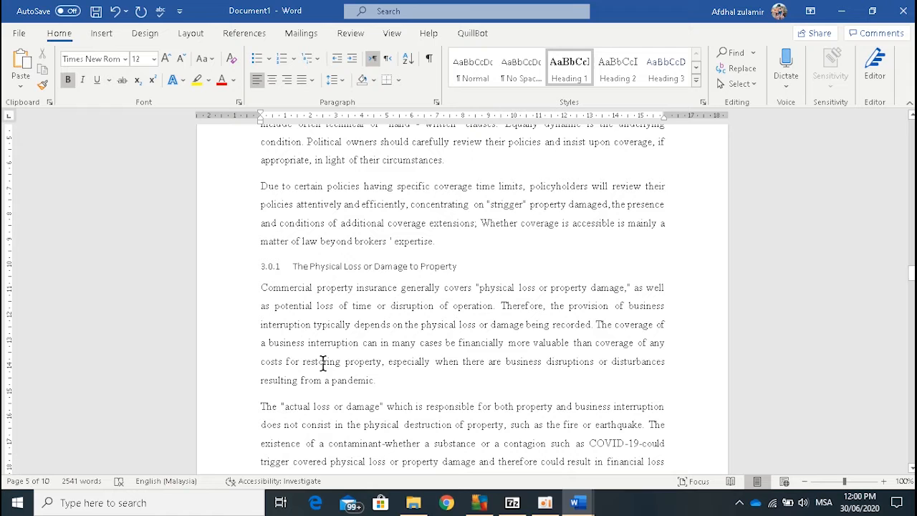
left_click(463, 266)
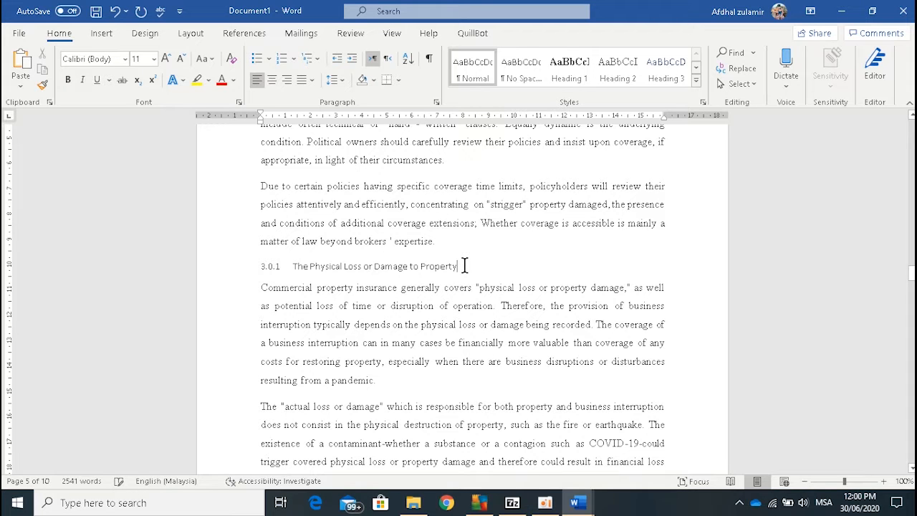
left_click(628, 87)
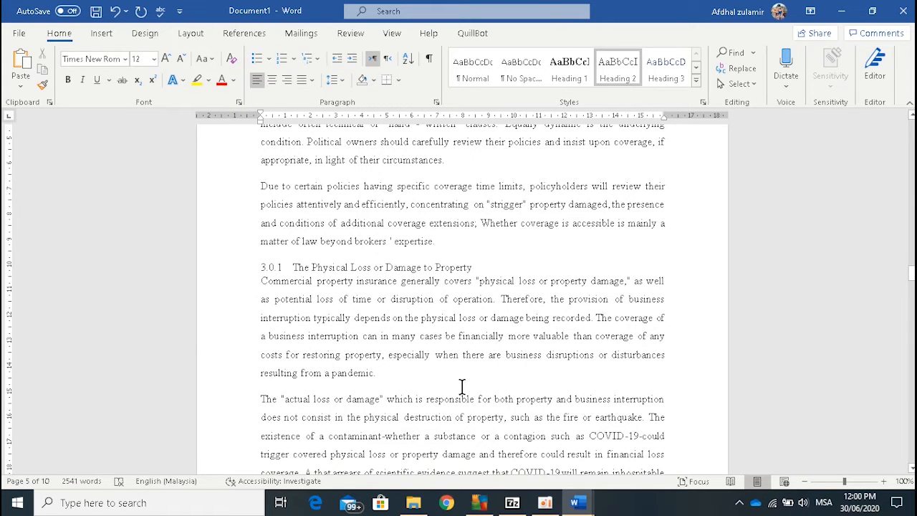
scroll(455, 385, "down", 6)
left_click(431, 423)
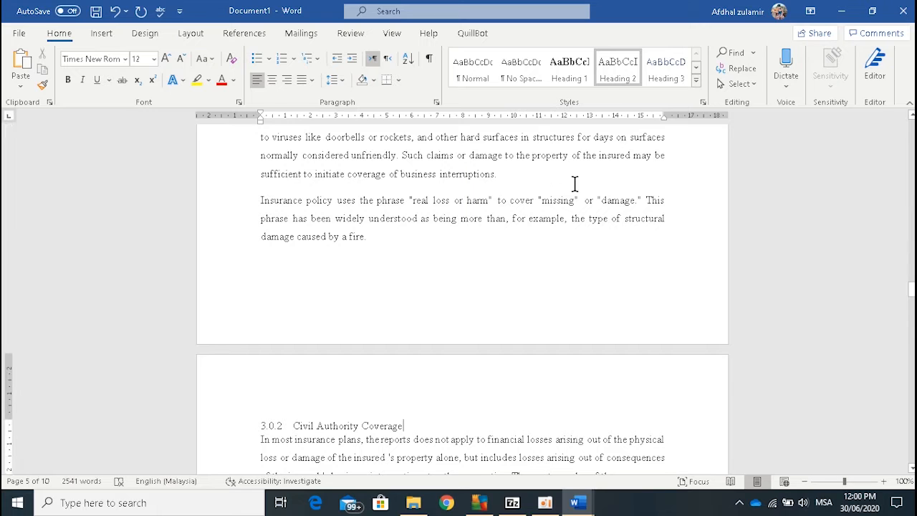
left_click(602, 84)
scroll(487, 408, "down", 6)
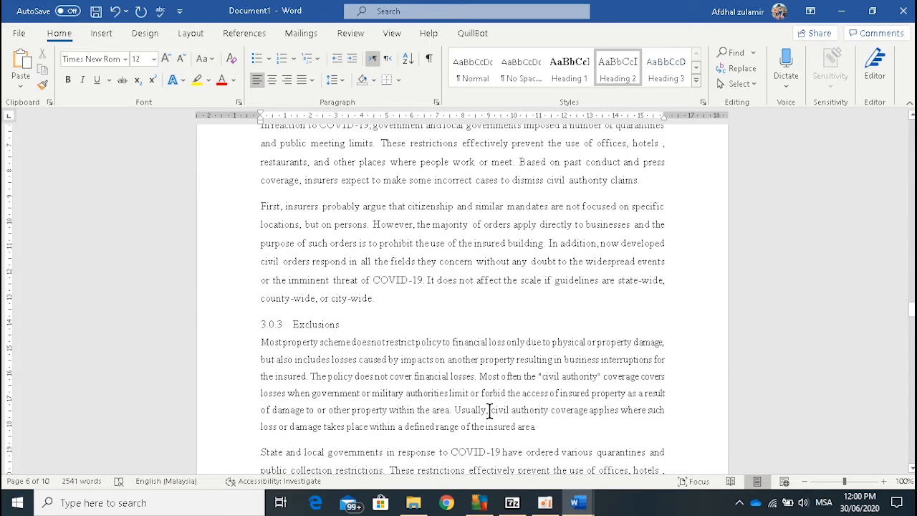
left_click(404, 324)
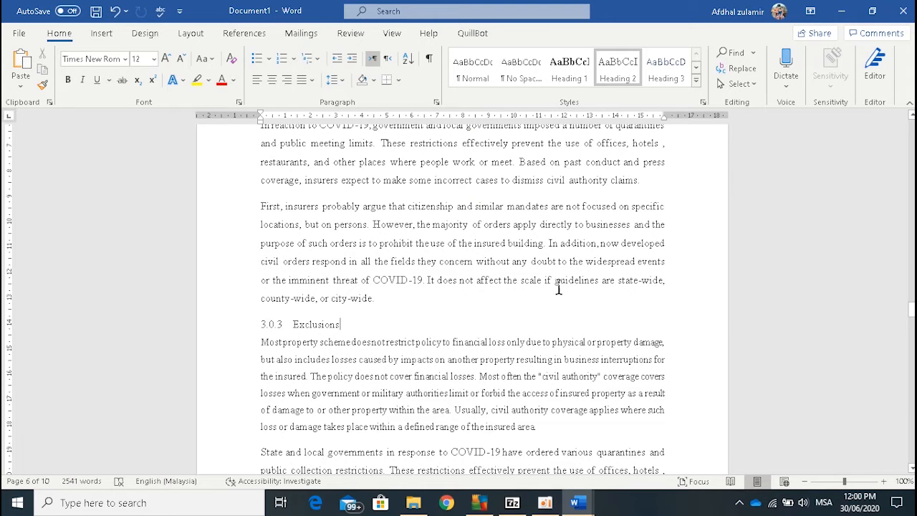
left_click(613, 80)
scroll(474, 352, "up", 5)
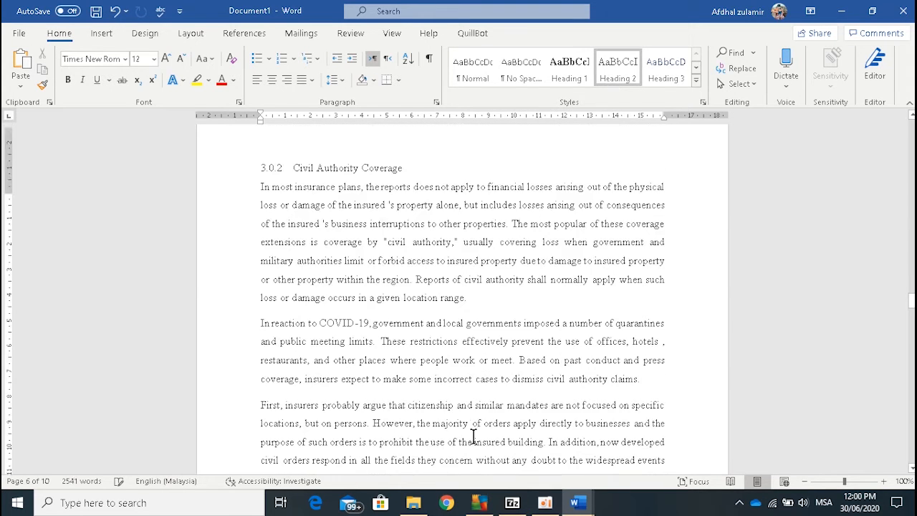
scroll(590, 329, "up", 3)
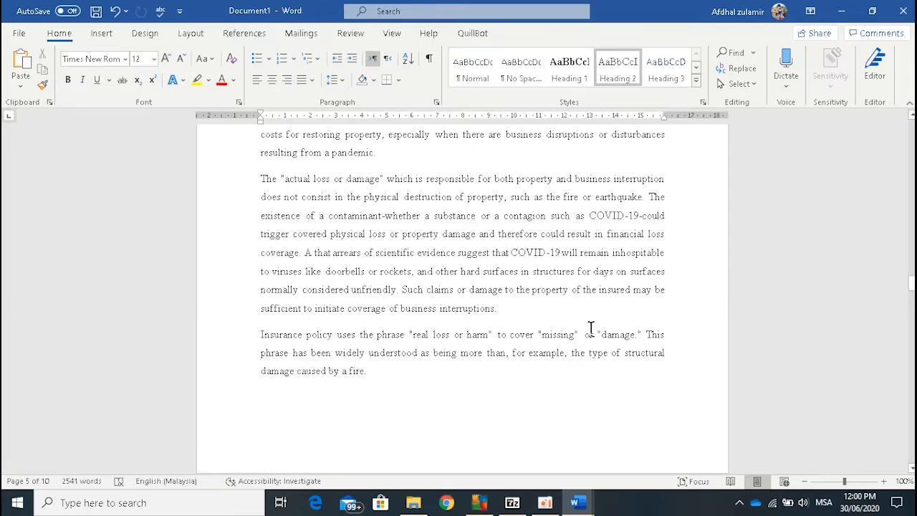
Step: Show the Navigation pane with the outline of the document's headings
scroll(559, 307, "up", 5)
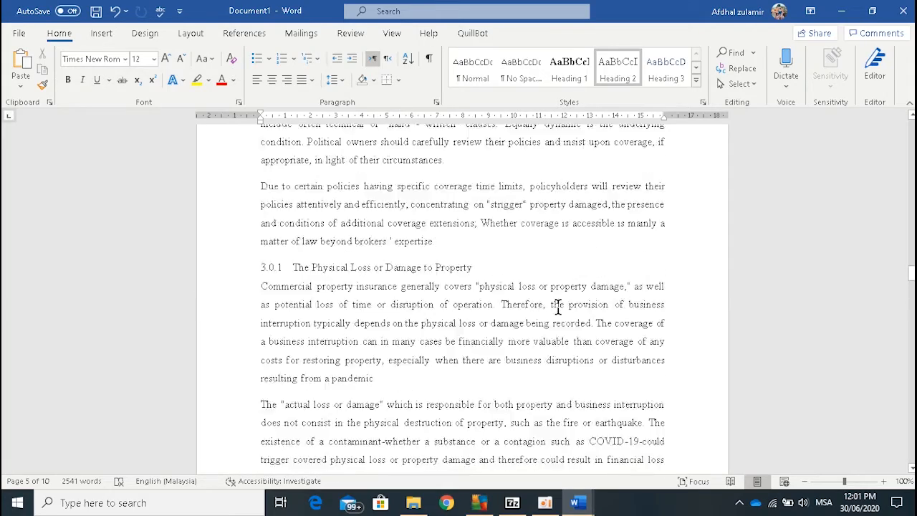
scroll(557, 306, "up", 20)
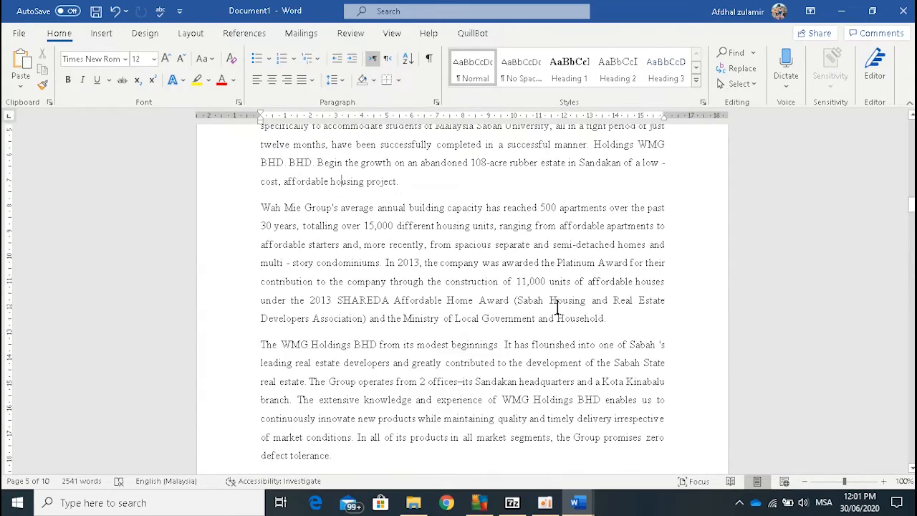
scroll(557, 306, "up", 12)
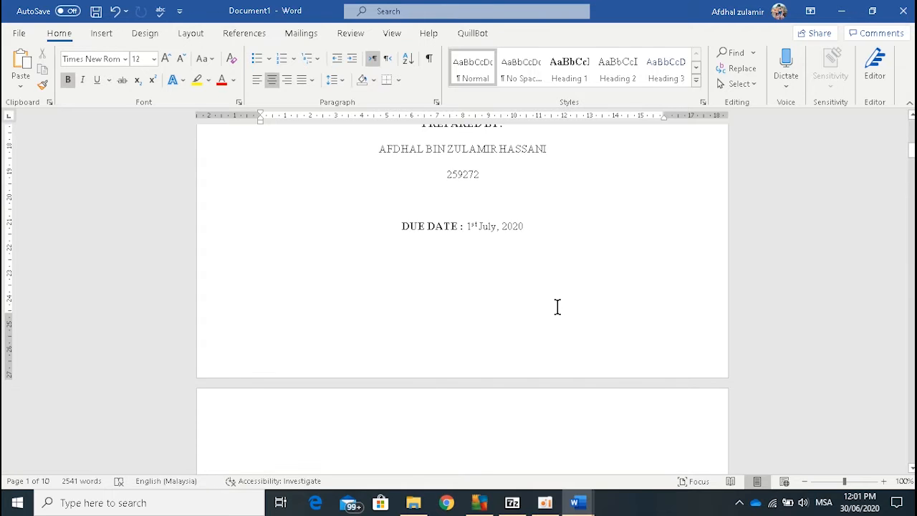
key("ctrl+Home")
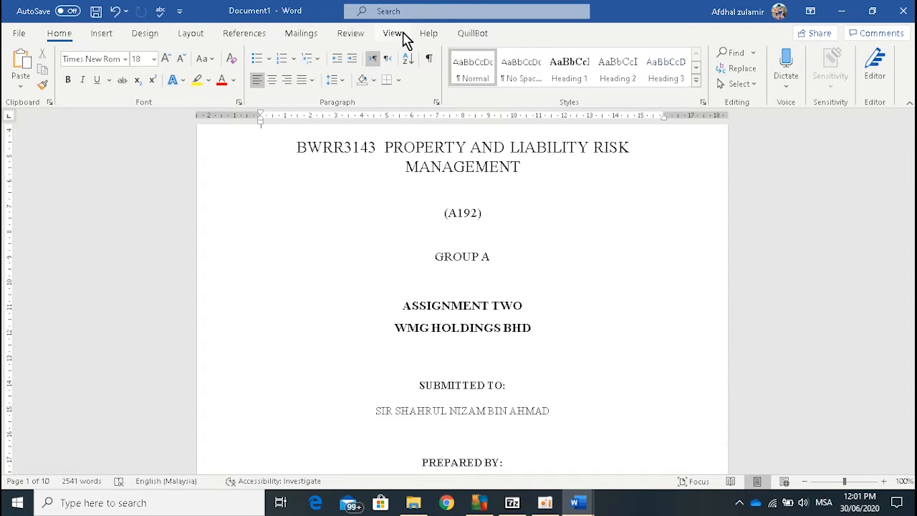
left_click(393, 33)
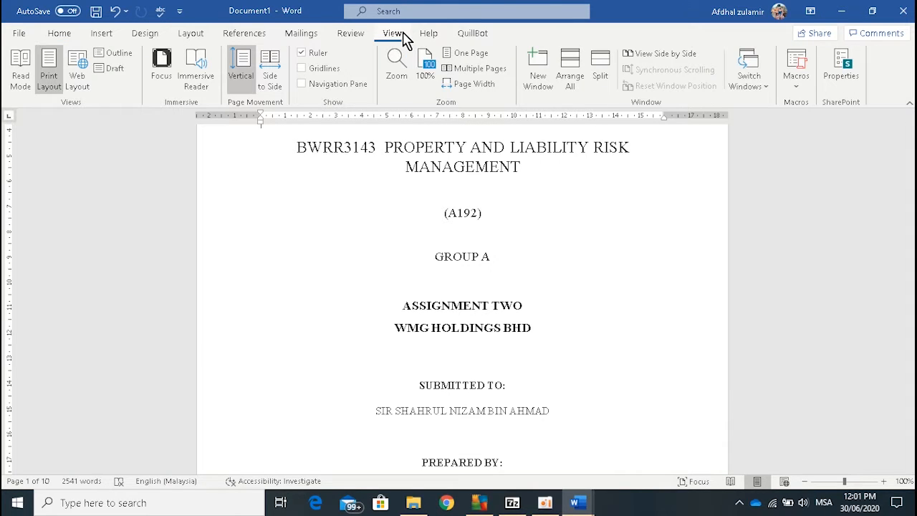
left_click(301, 84)
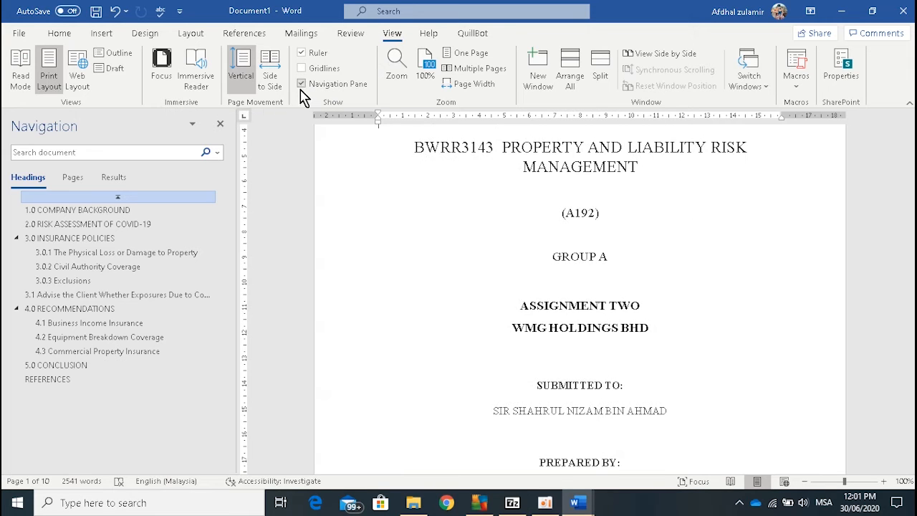
Step: Visit every heading in the document outline in order, from 1.0 COMPANY BACKGROUND to REFERENCES, to check where each one leads
left_click(75, 211)
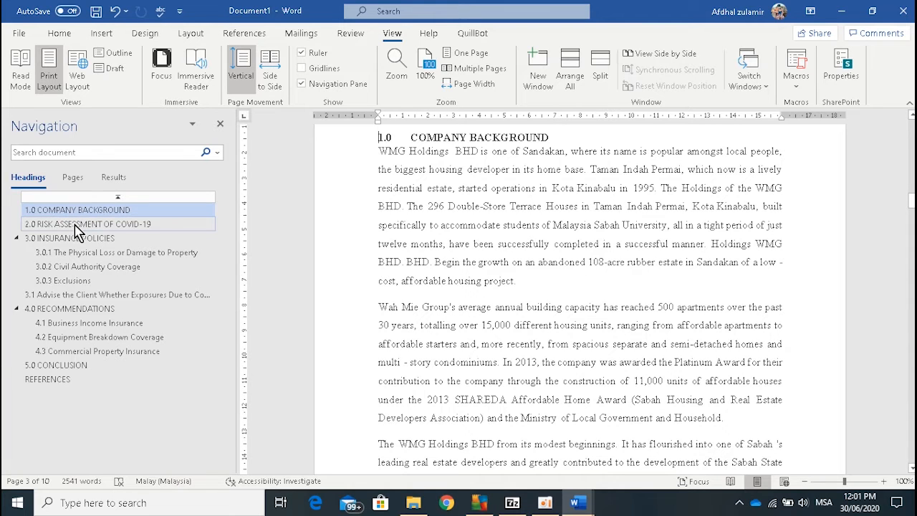
left_click(75, 224)
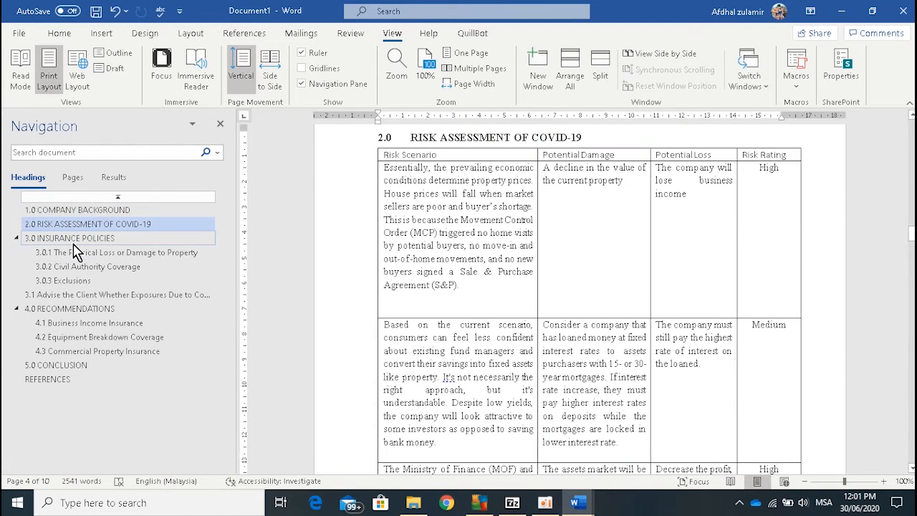
left_click(73, 237)
left_click(77, 253)
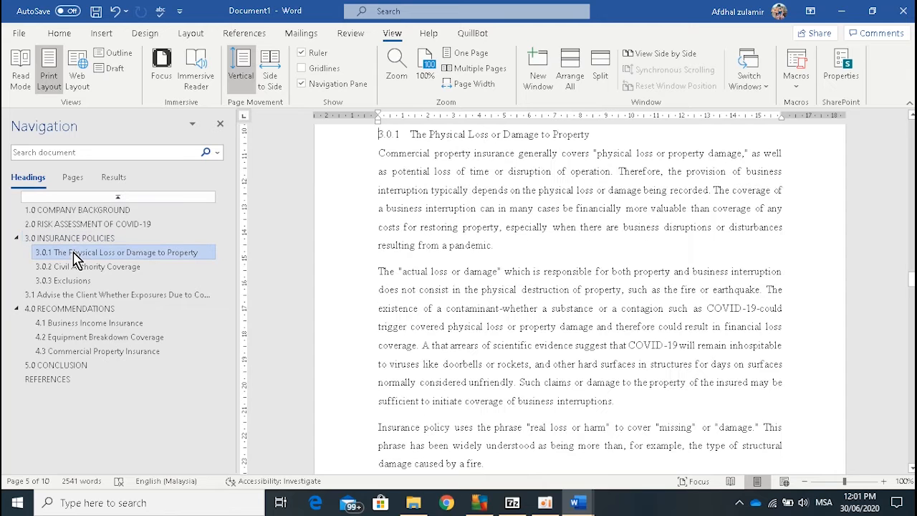
left_click(76, 267)
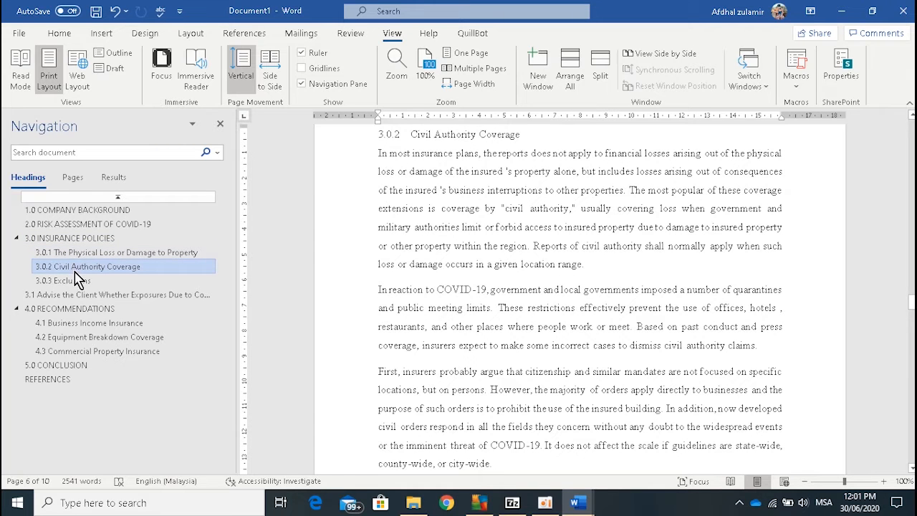
left_click(77, 281)
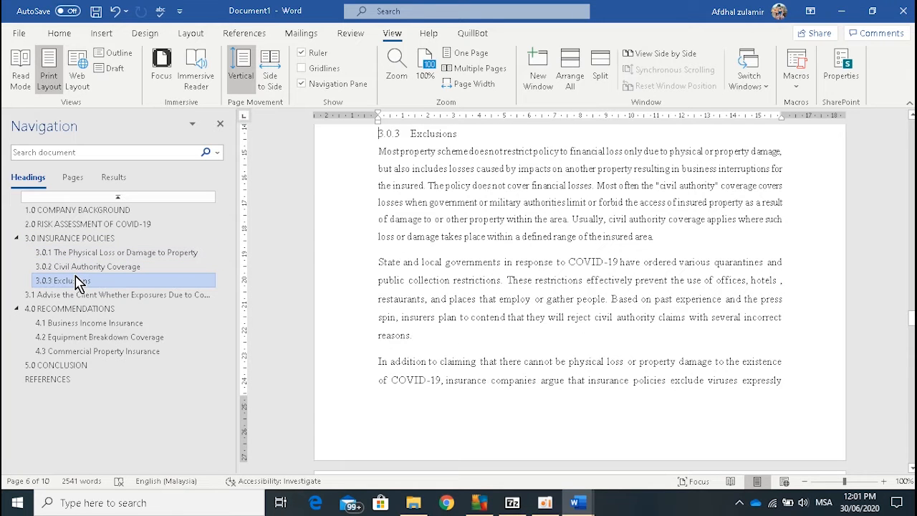
left_click(79, 295)
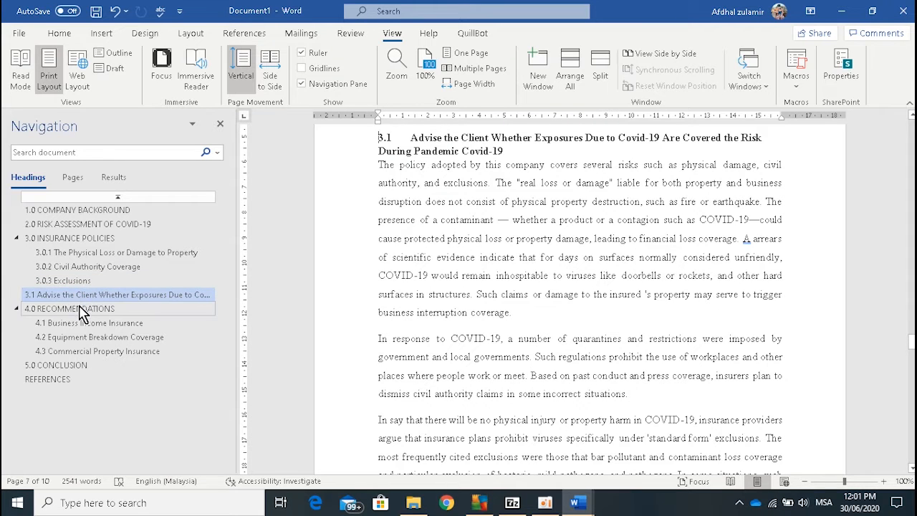
left_click(81, 310)
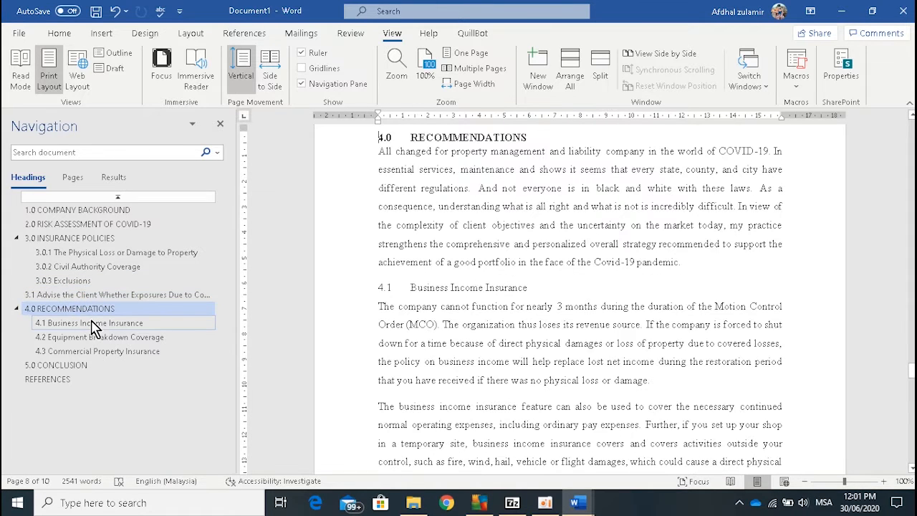
left_click(92, 324)
left_click(96, 339)
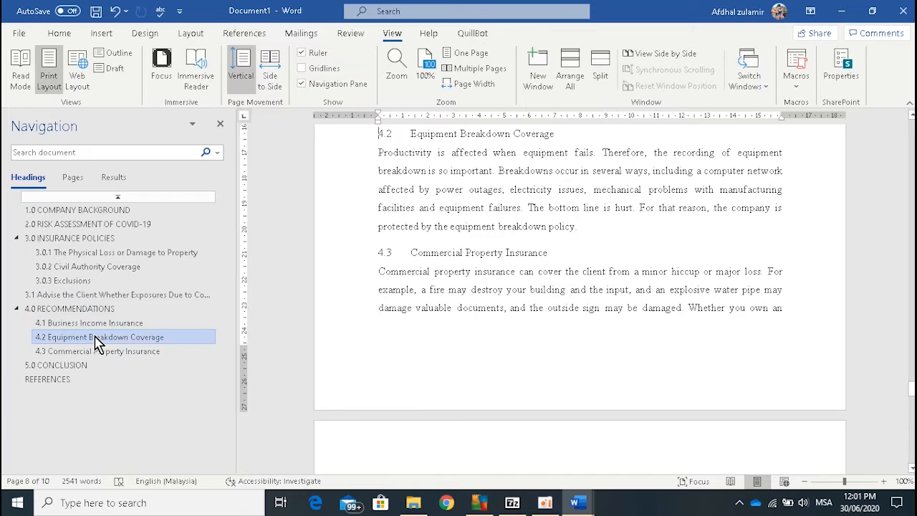
left_click(99, 352)
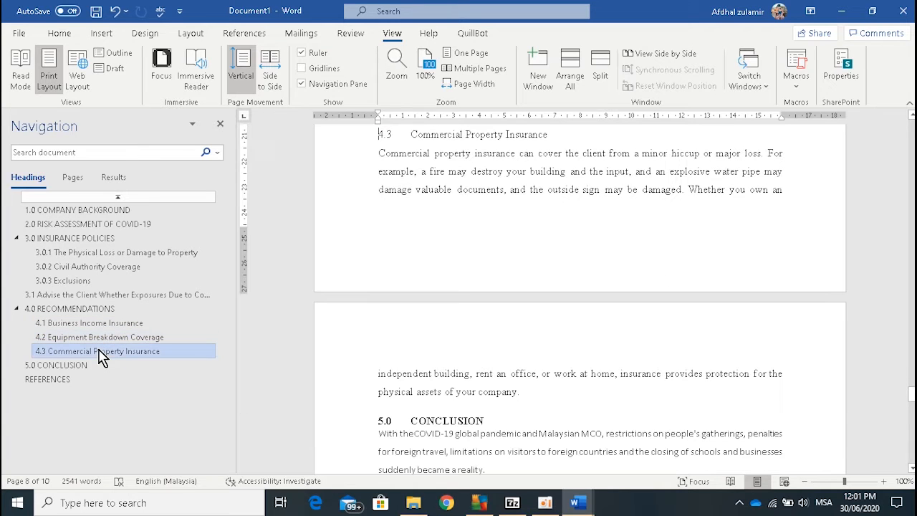
left_click(101, 368)
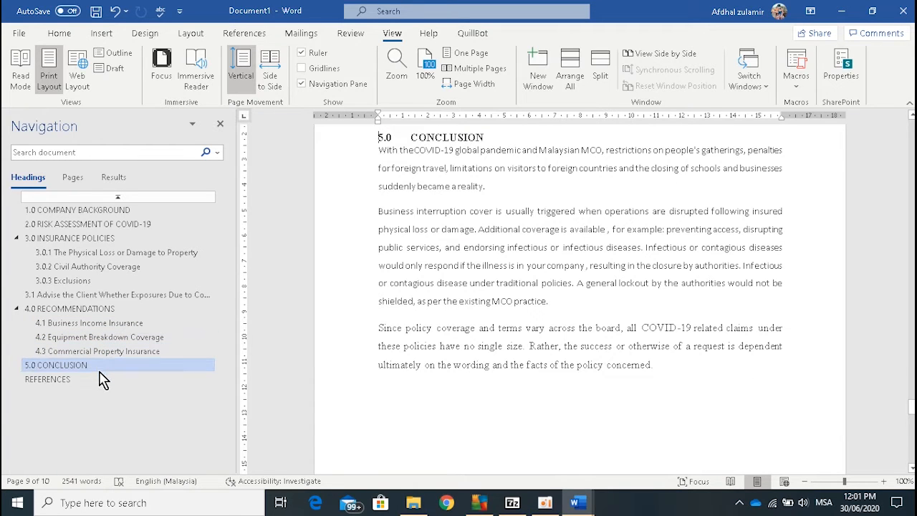
left_click(101, 379)
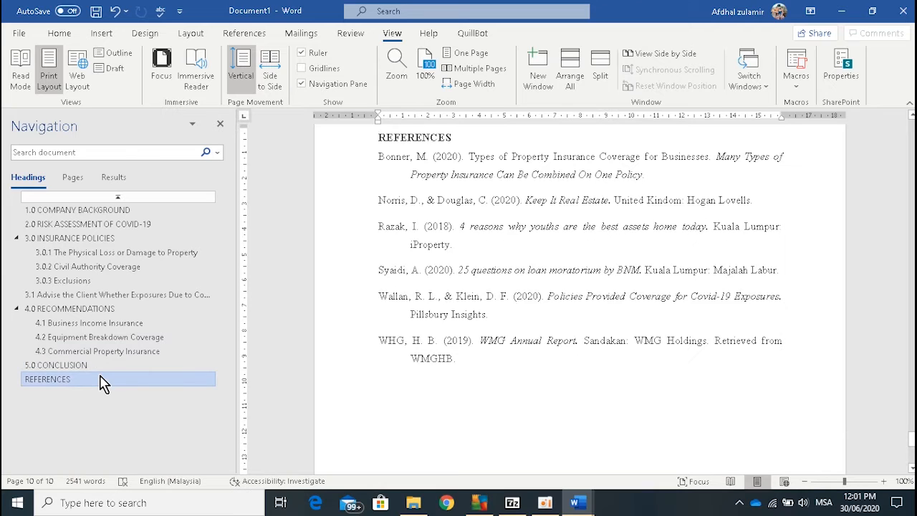
Step: Insert the Automatic Table 2 table of contents on the blank page before the 1.0 COMPANY BACKGROUND section
left_click(100, 212)
scroll(623, 287, "up", 5)
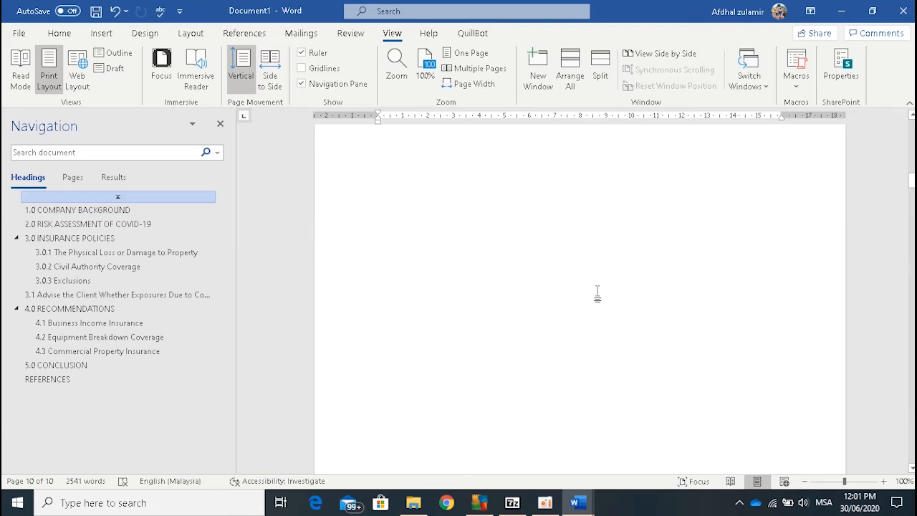
scroll(596, 294, "up", 2)
scroll(595, 292, "up", 3)
scroll(594, 296, "down", 2)
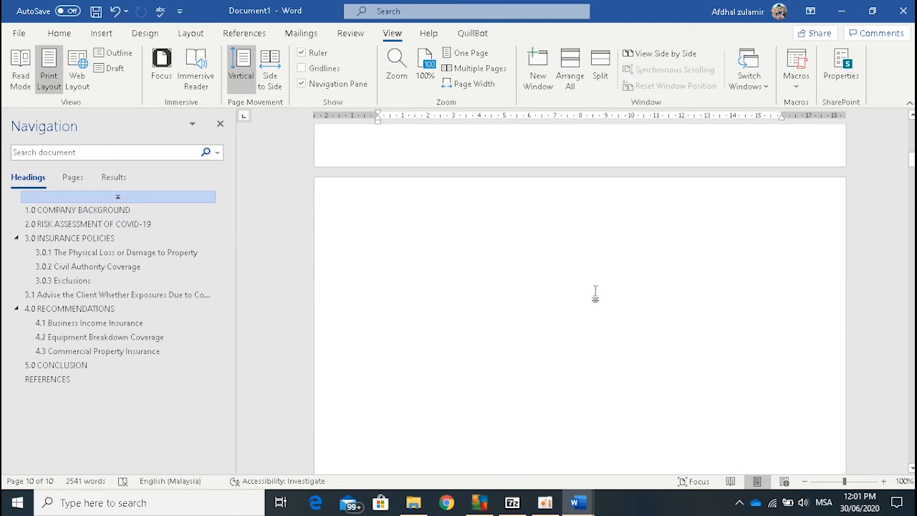
left_click(497, 274)
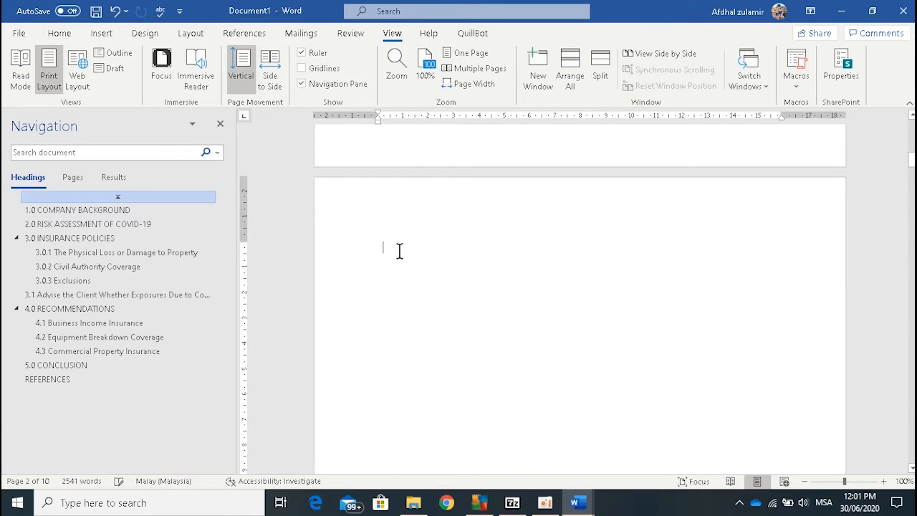
left_click(242, 37)
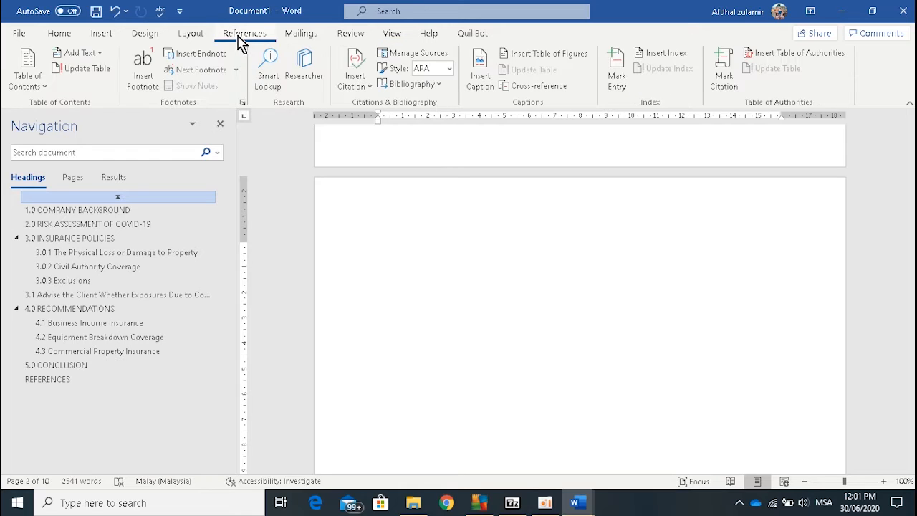
left_click(43, 90)
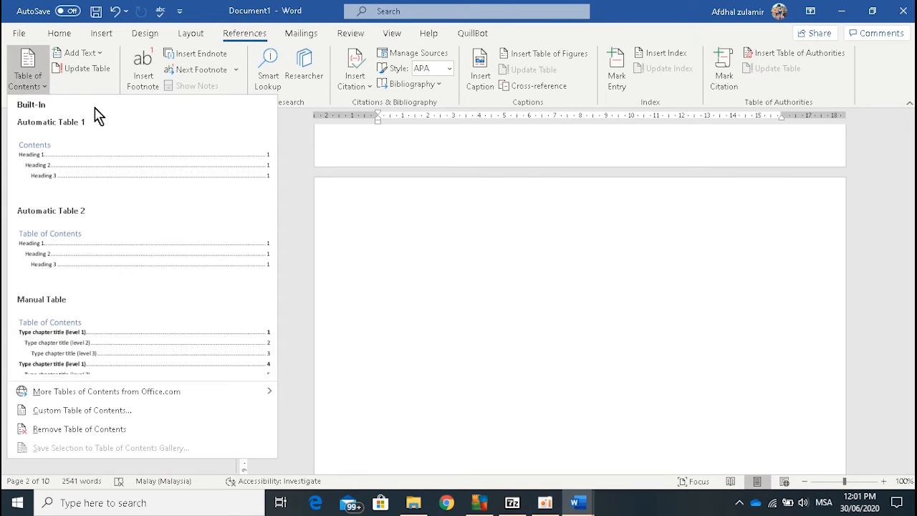
left_click(111, 272)
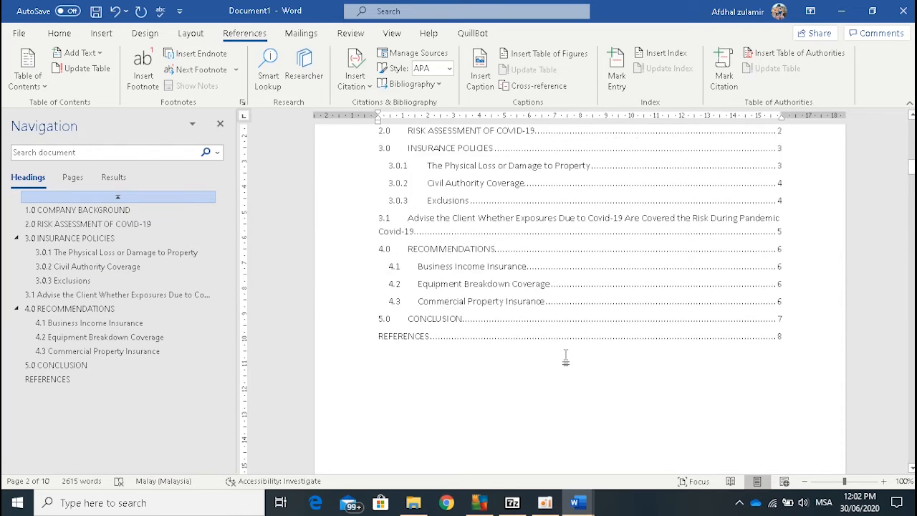
scroll(773, 393, "up", 5)
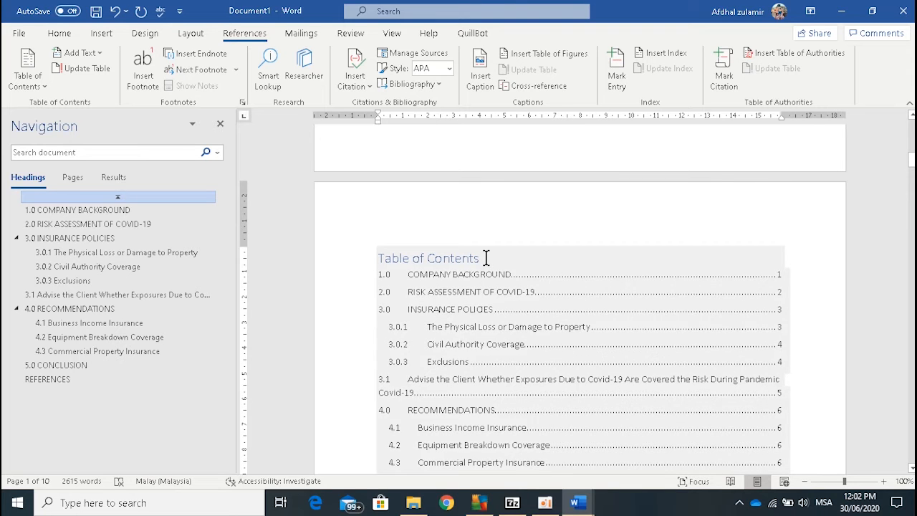
left_click(493, 258)
left_click_drag(493, 258, 386, 270)
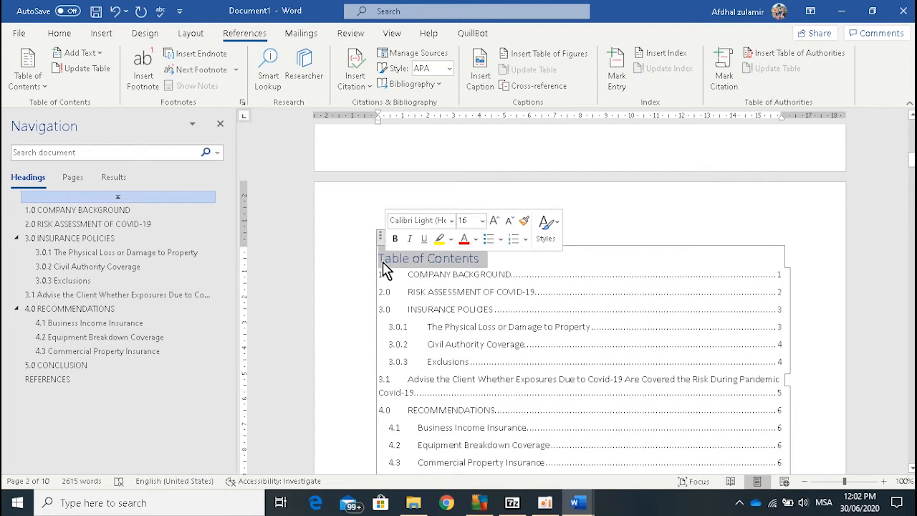
left_click(58, 34)
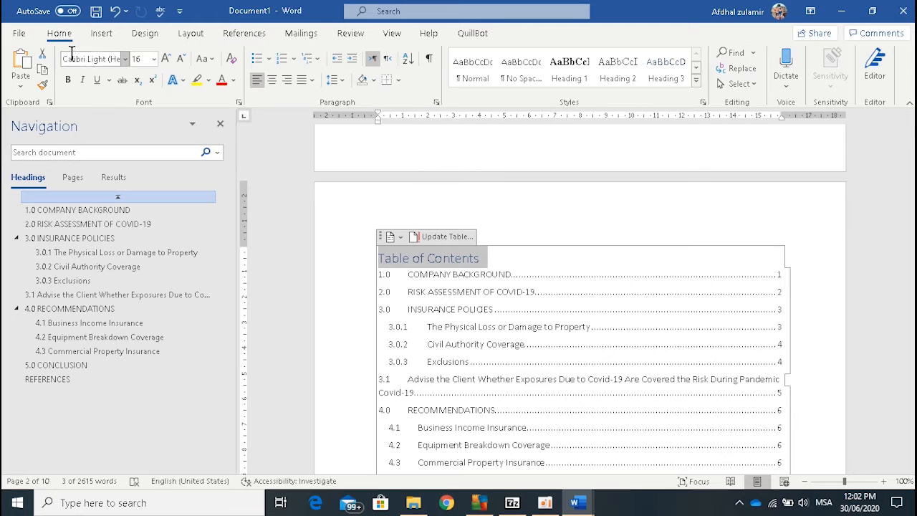
left_click(110, 59)
Step: Format the entire table of contents in Times New Roman, size 12, with 1.5 line spacing
scroll(514, 279, "down", 5)
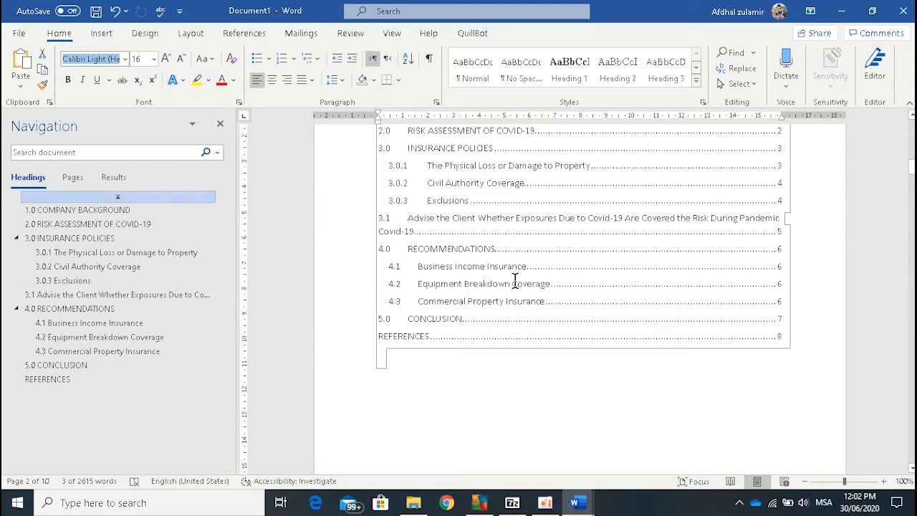
left_click(526, 380)
mouse_move(800, 380)
left_mouse_down()
mouse_move(376, 123)
mouse_move(366, 226)
mouse_move(365, 219)
left_mouse_up()
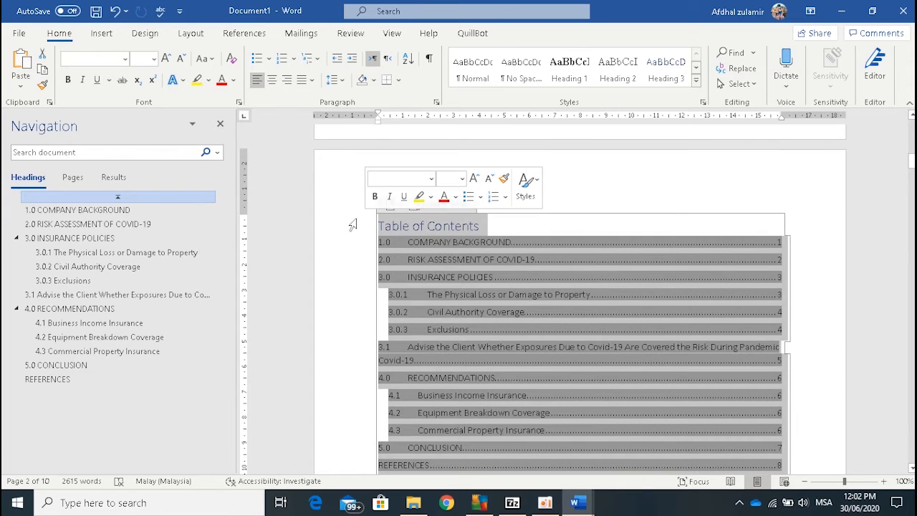
left_click(91, 57)
type("Times New Roman")
left_click(139, 58)
type("12")
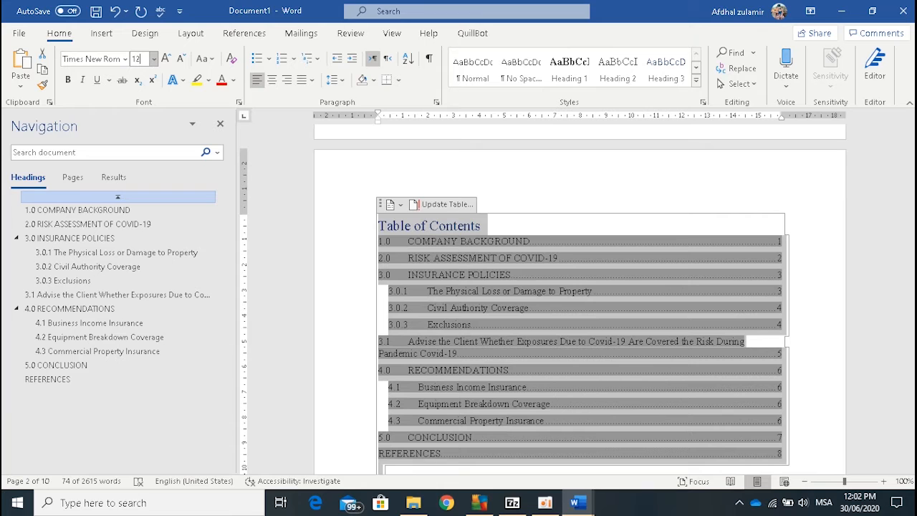
key("Return")
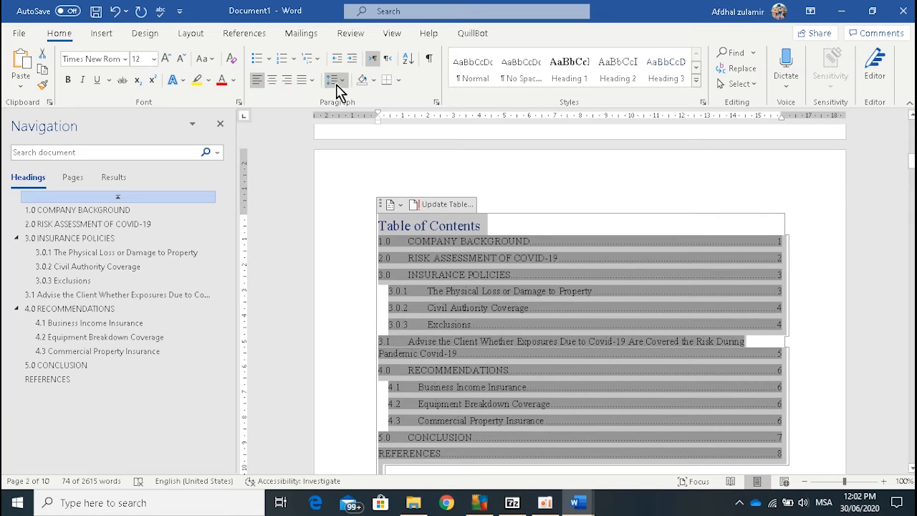
left_click(340, 81)
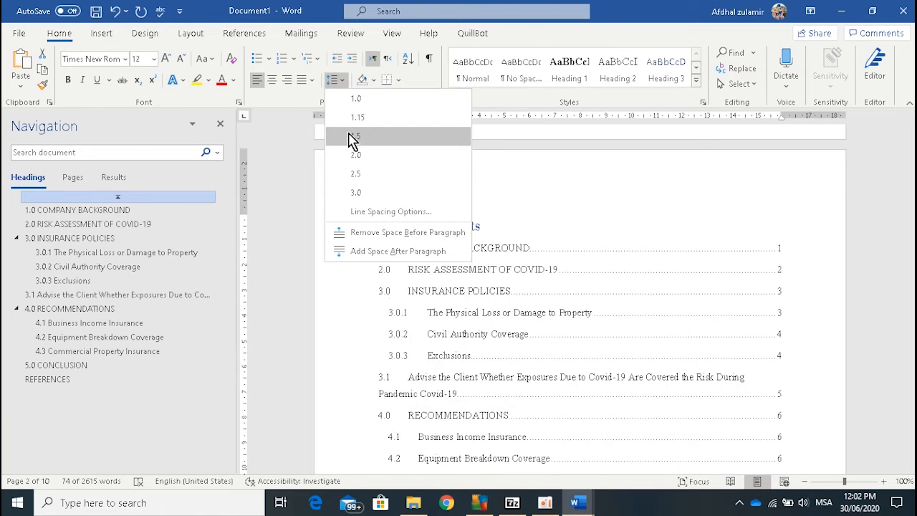
left_click(352, 136)
Step: Change the font colour of the "Table of Contents" title to black and review the entries below it
left_click(481, 236)
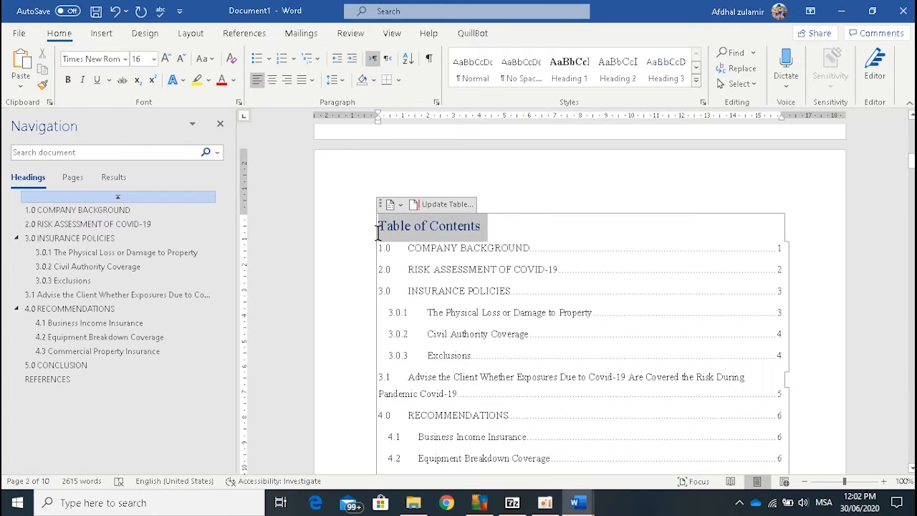
left_click(232, 80)
left_click(241, 100)
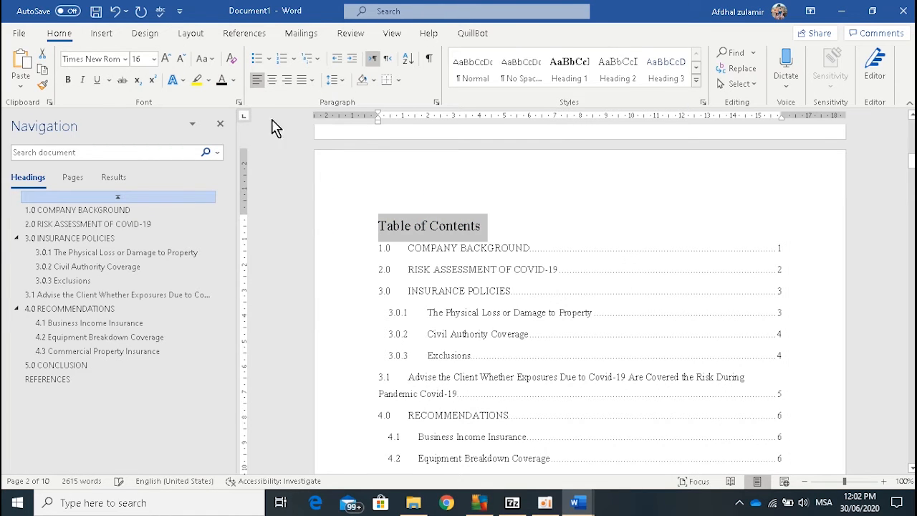
left_click(504, 223)
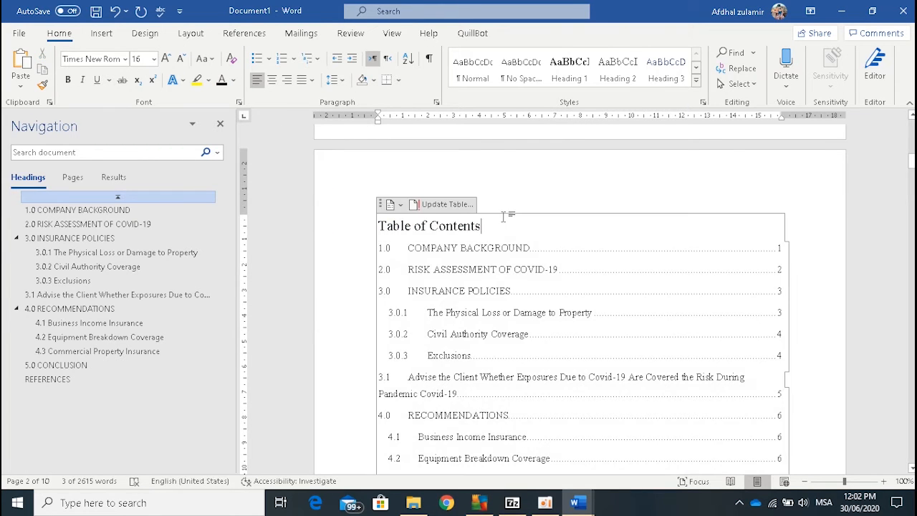
scroll(504, 222, "down", 3)
scroll(503, 218, "down", 9)
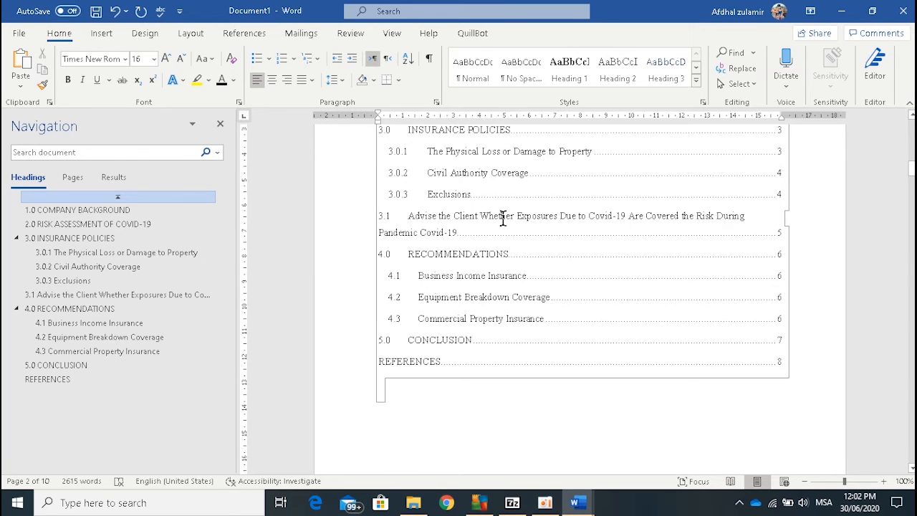
Step: Check the table of contents and the pages of sections 1.0 and 2.0 for page numbers
scroll(502, 219, "down", 10)
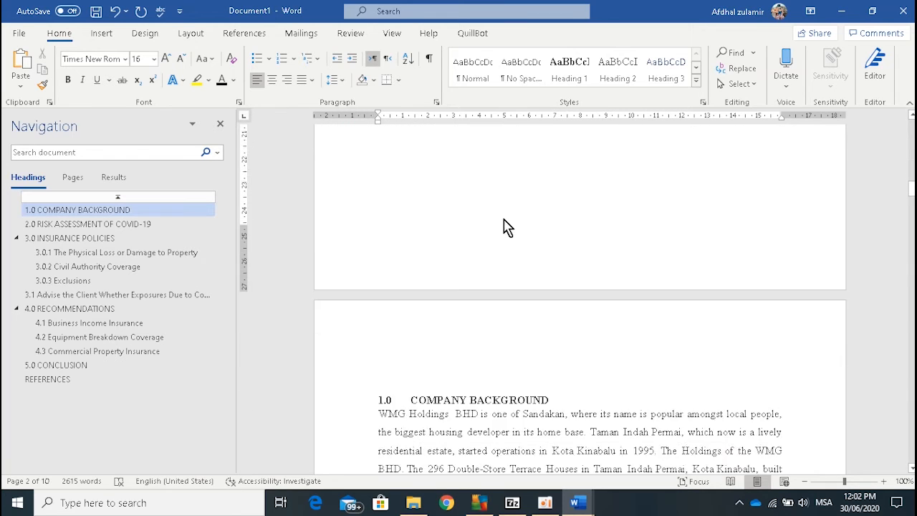
scroll(503, 220, "down", 15)
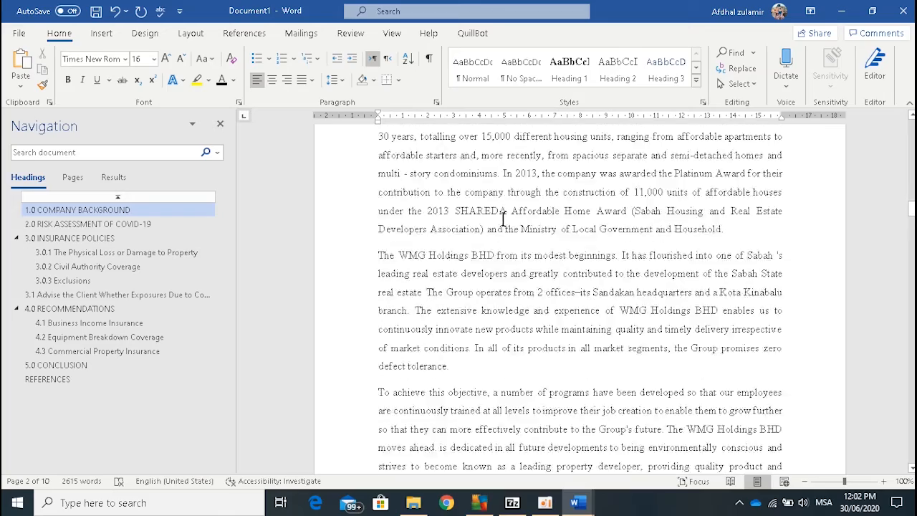
scroll(503, 220, "down", 7)
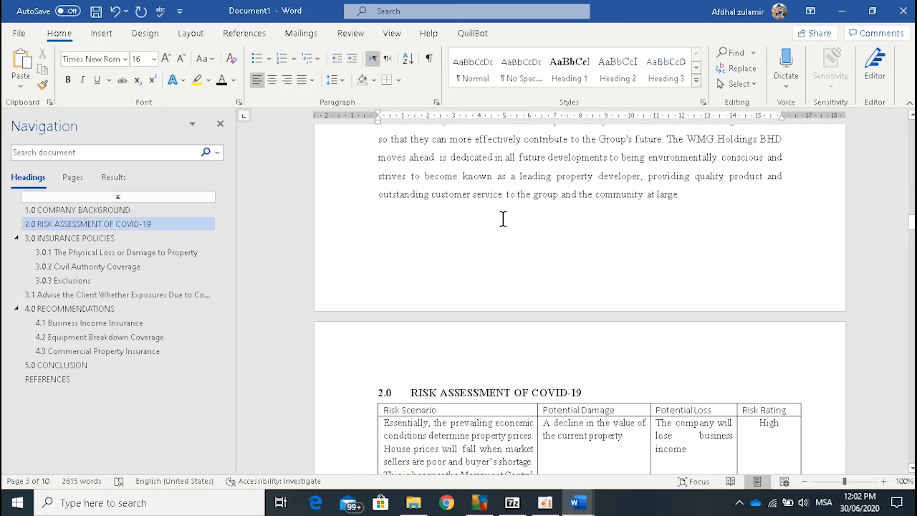
scroll(493, 246, "up", 17)
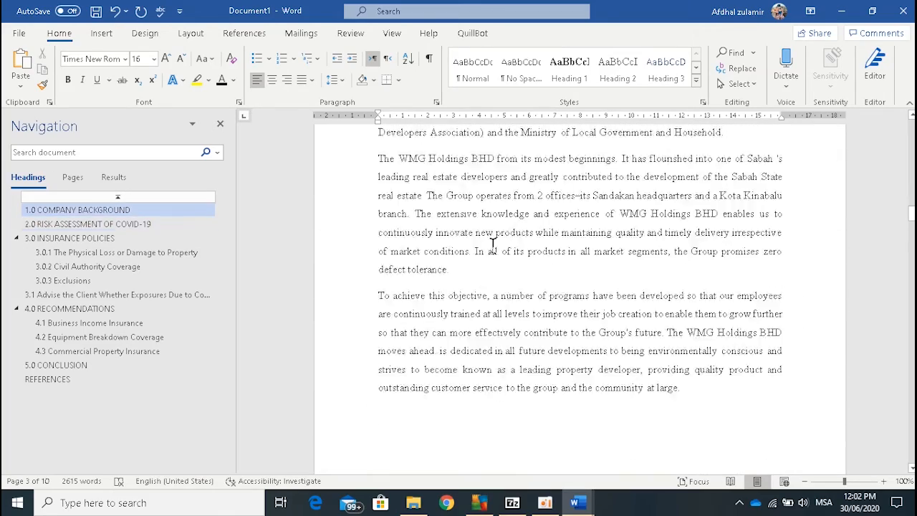
scroll(492, 246, "up", 12)
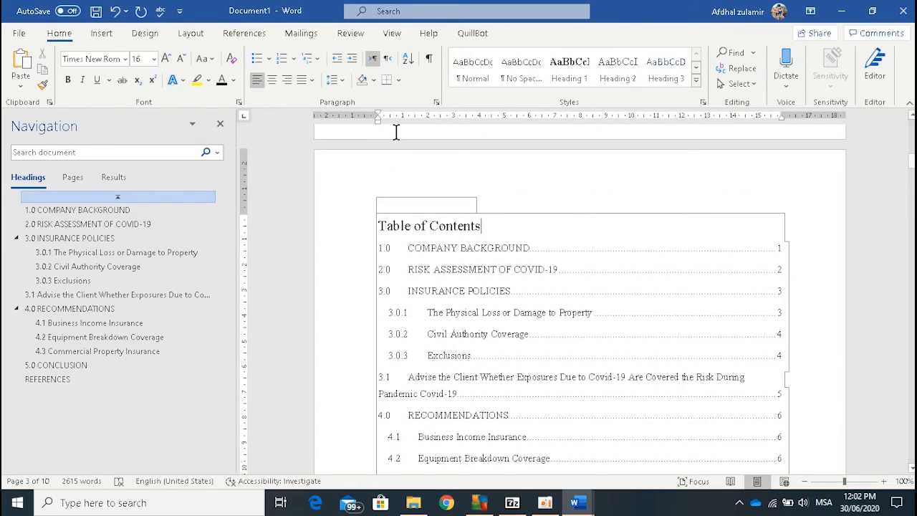
scroll(722, 304, "down", 10)
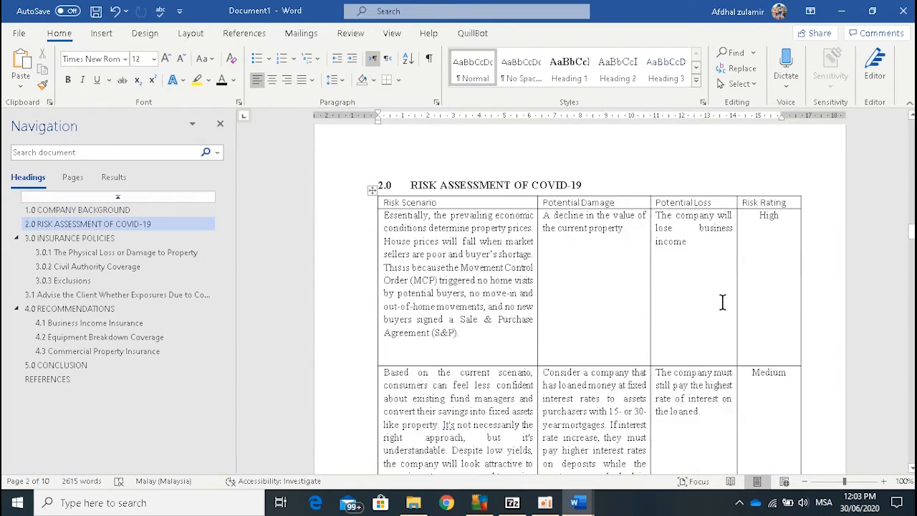
Step: Insert Plain Number 3 page numbers at the bottom of the page from the 1.0 COMPANY BACKGROUND section and close the header and footer
scroll(723, 305, "up", 3)
scroll(722, 303, "up", 3)
double_click(751, 350)
scroll(751, 350, "up", 8)
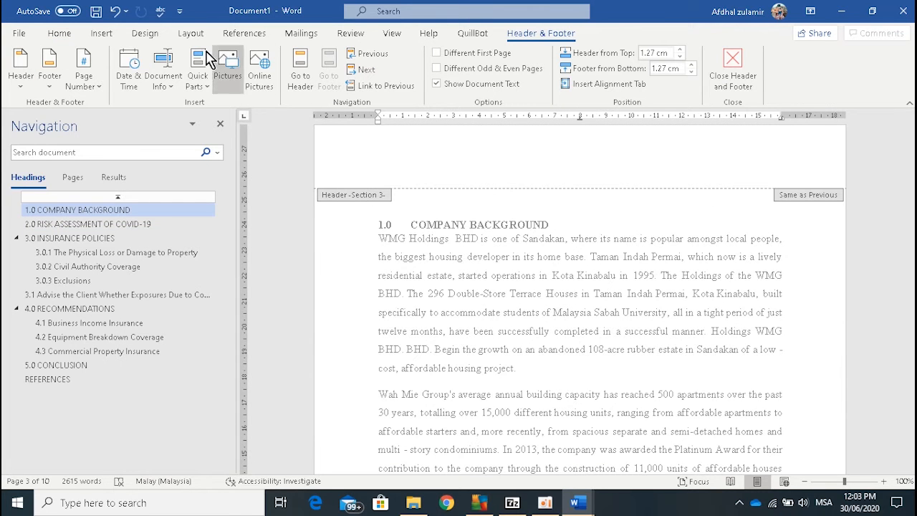
left_click(104, 34)
left_click(676, 84)
mouse_move(696, 122)
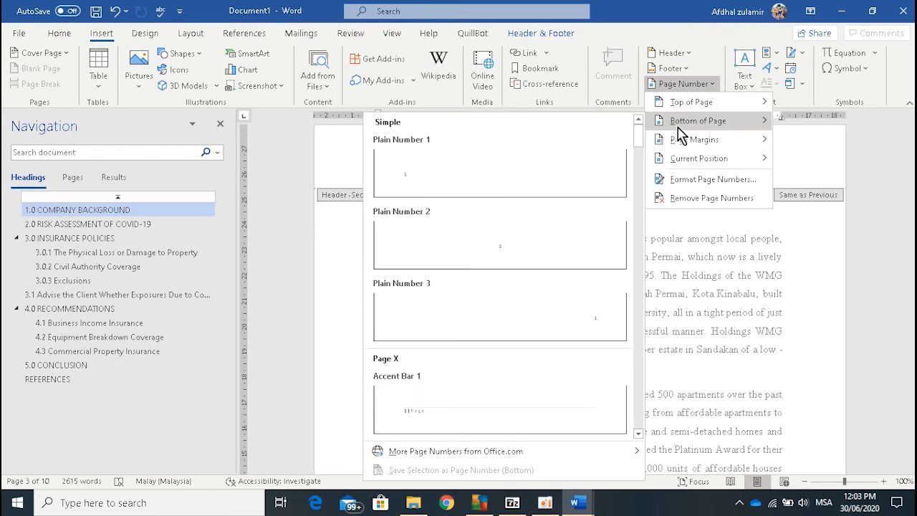
left_click(616, 313)
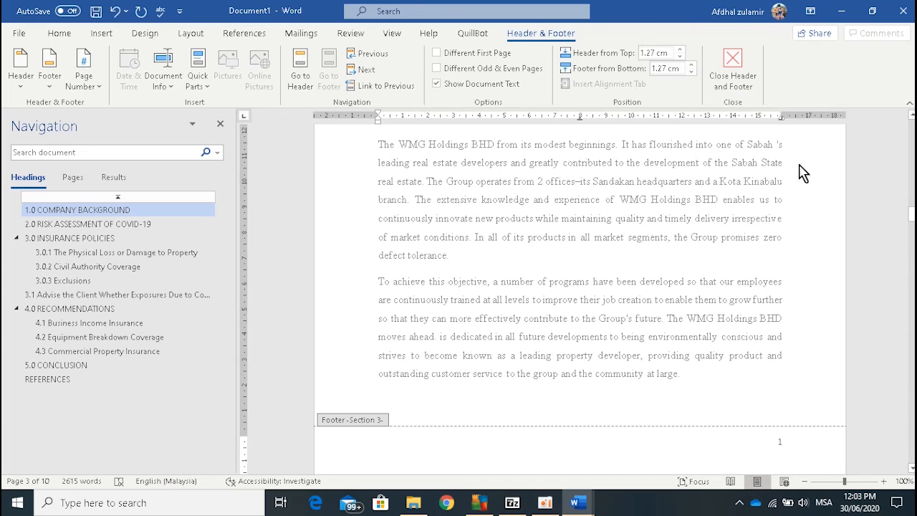
left_click(751, 74)
Step: Review the whole report from the cover page to REFERENCES, checking the footer page numbers against the table of contents
scroll(817, 205, "up", 5)
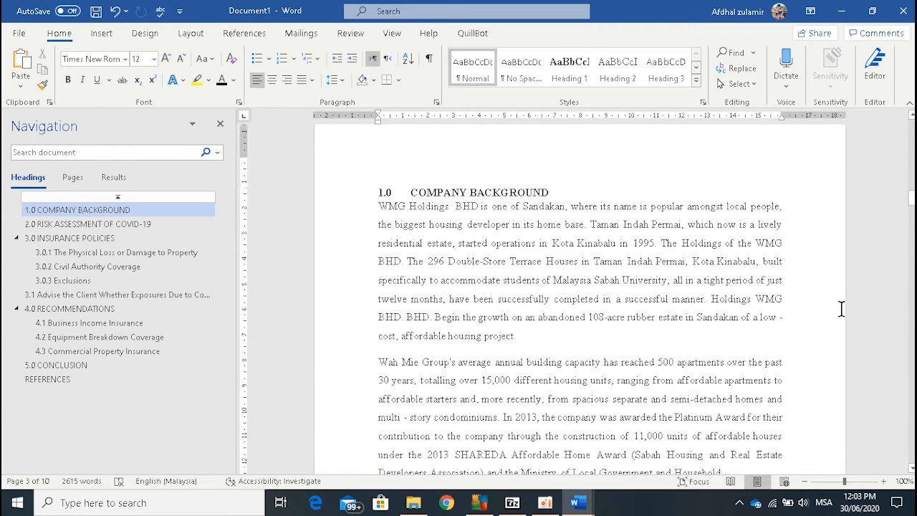
scroll(839, 309, "up", 10)
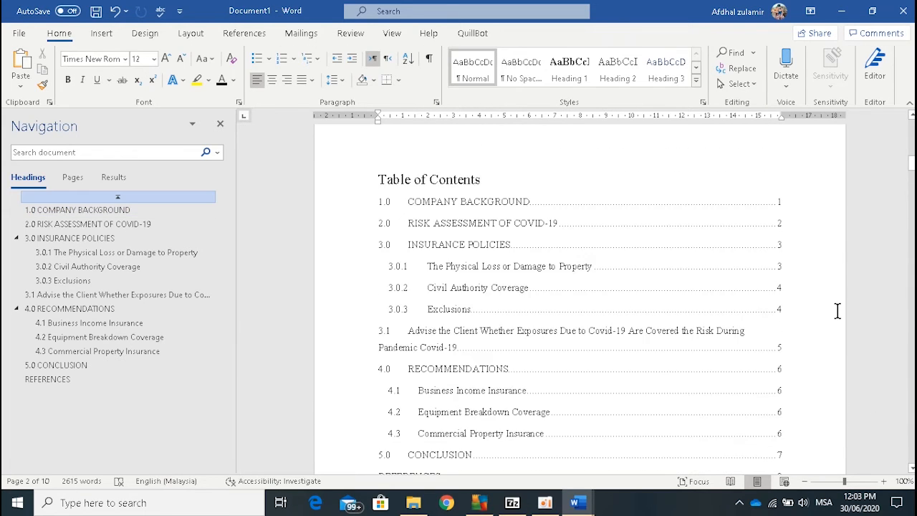
scroll(837, 310, "up", 8)
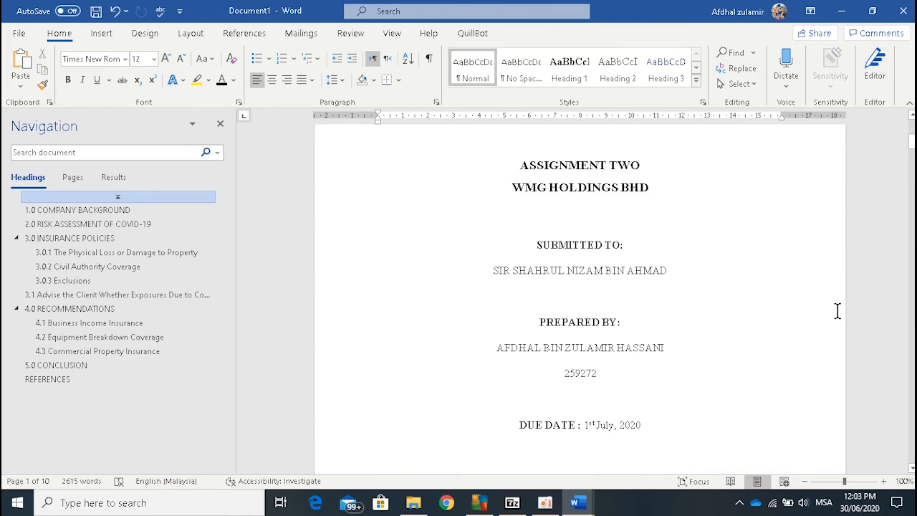
scroll(837, 310, "down", 7)
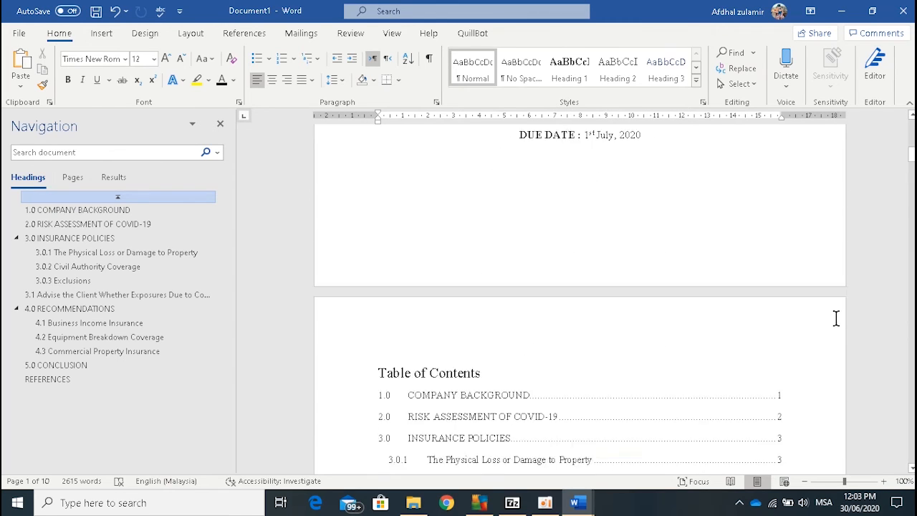
scroll(836, 318, "down", 15)
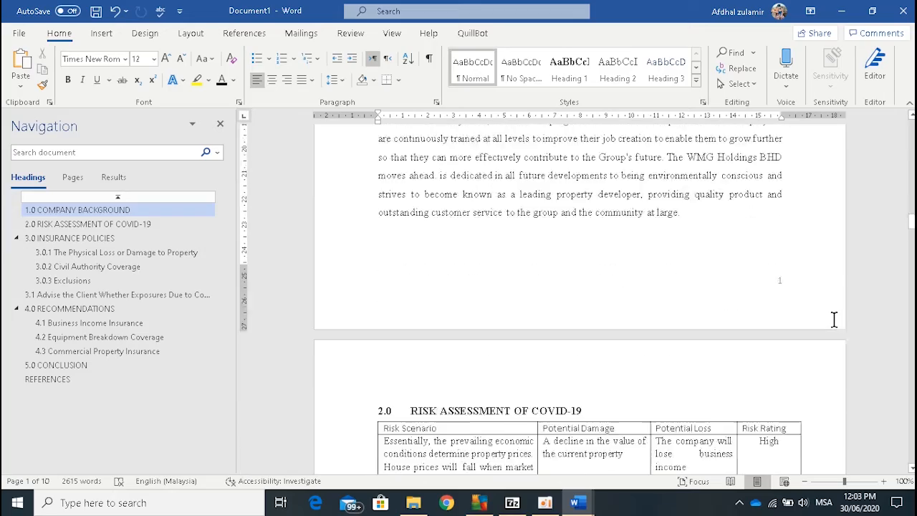
scroll(834, 320, "down", 15)
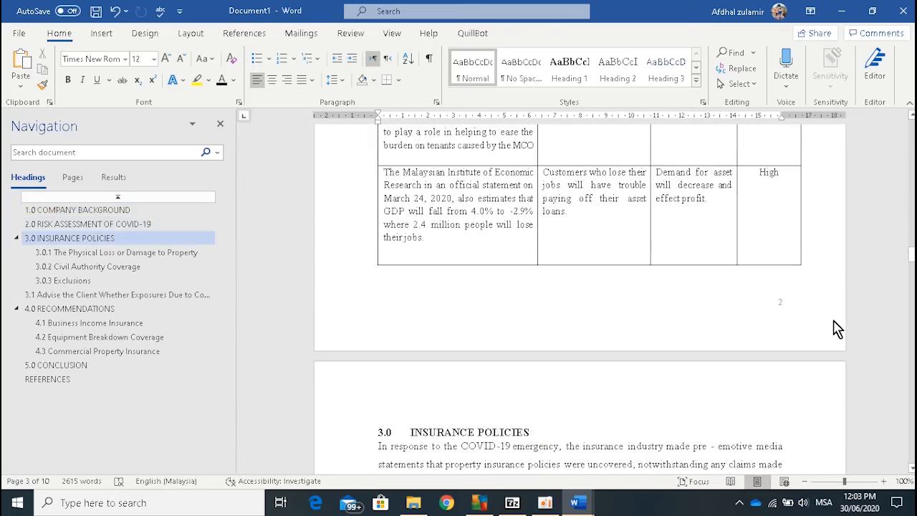
scroll(834, 325, "down", 15)
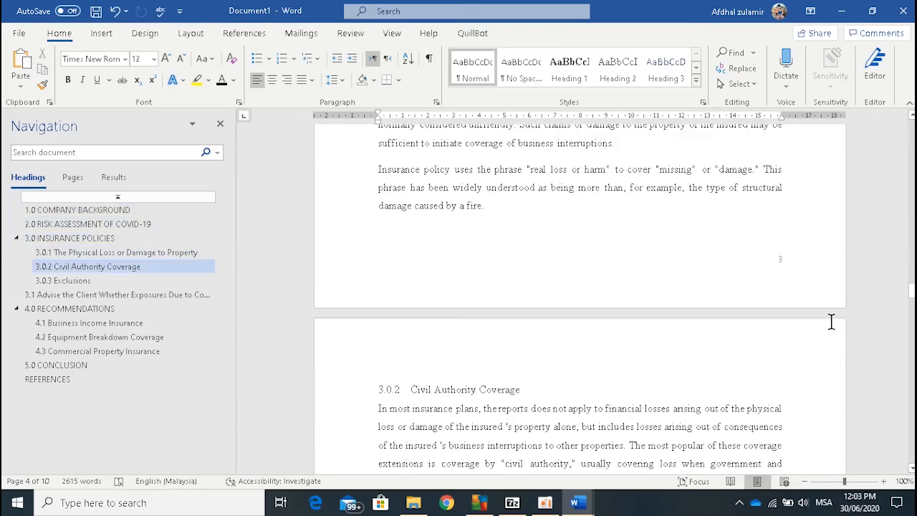
scroll(830, 323, "down", 15)
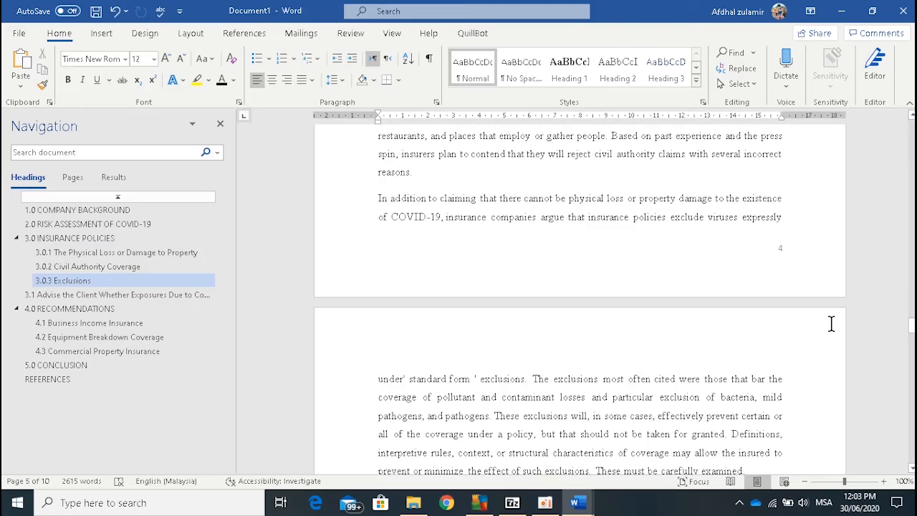
scroll(830, 324, "down", 15)
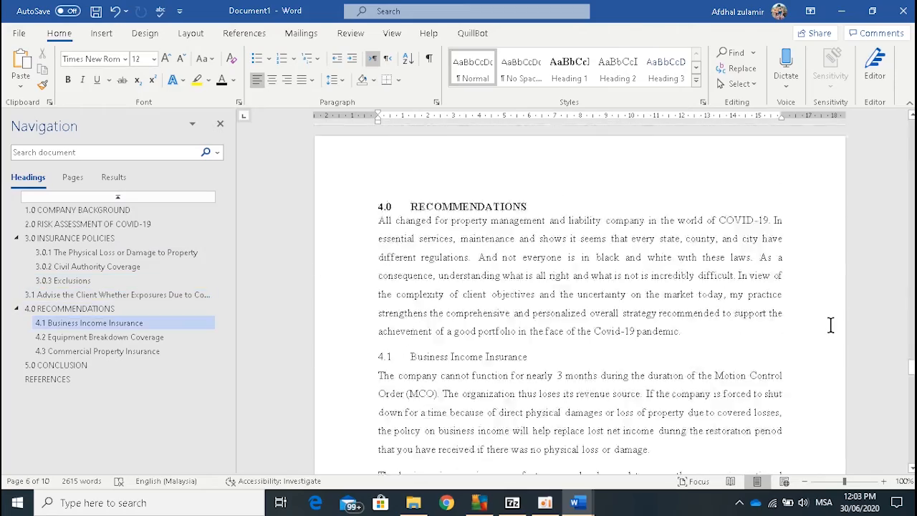
scroll(831, 325, "down", 15)
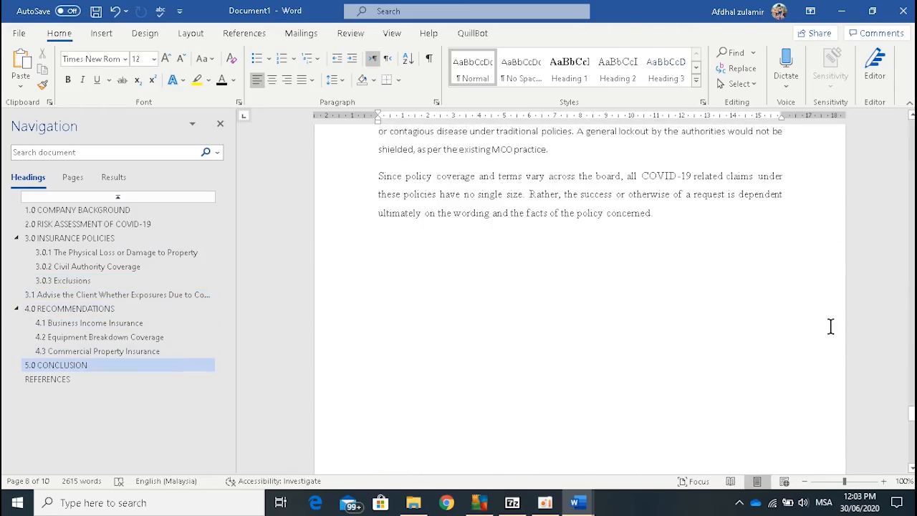
scroll(830, 328, "down", 8)
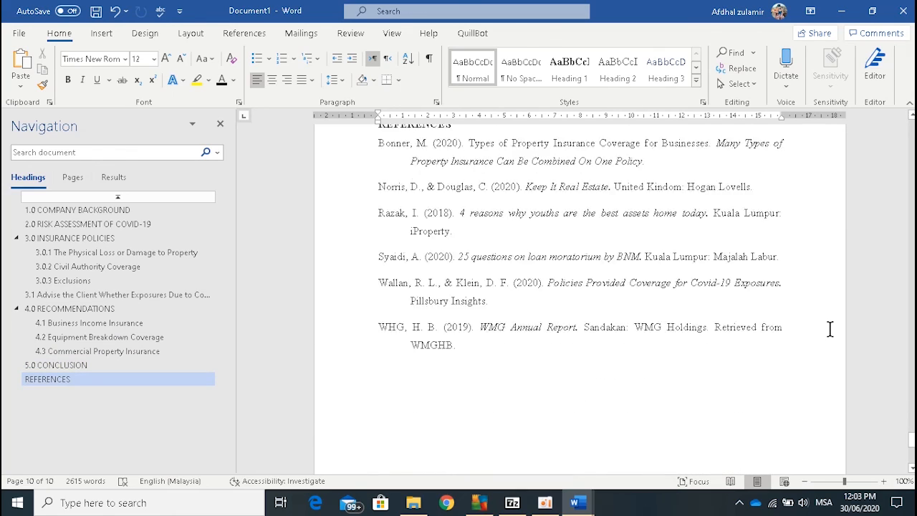
scroll(829, 328, "down", 5)
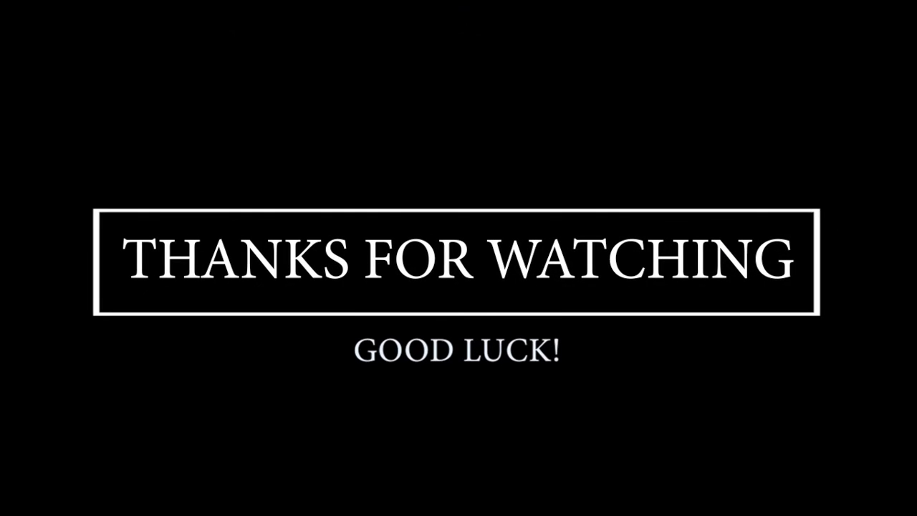